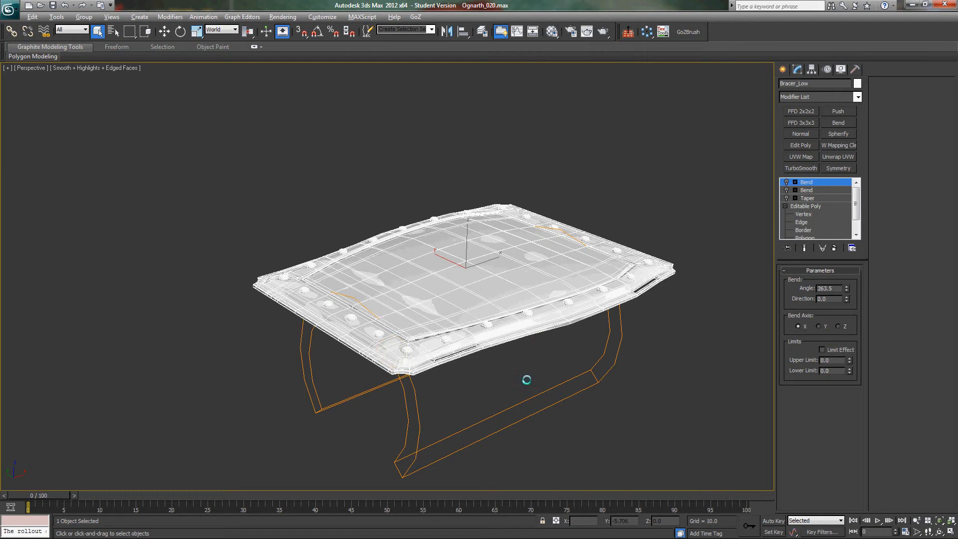
# Step: Open the Render To Texture settings for the Bracer_Low object
pyautogui.moveTo(408, 295); pyautogui.dragTo(396, 297, button='middle')
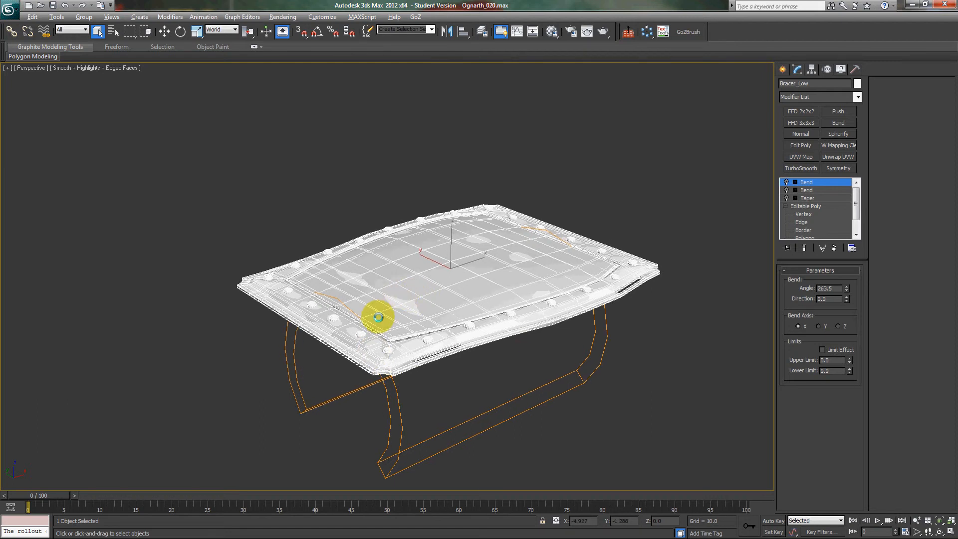
pyautogui.moveTo(379, 317); pyautogui.dragTo(408, 312, button='middle')
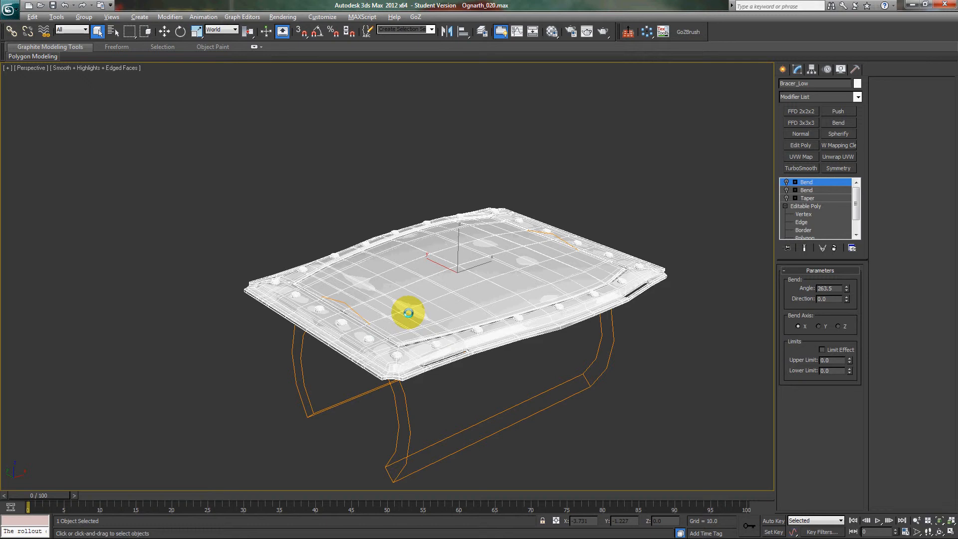
pyautogui.scroll(2, 424, 302)
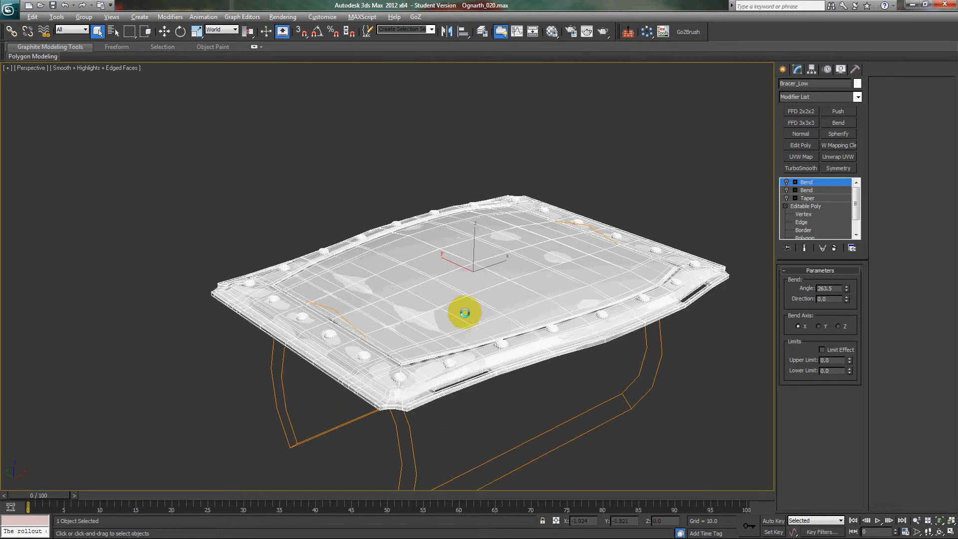
pyautogui.moveTo(464, 312); pyautogui.dragTo(435, 302, button='middle')
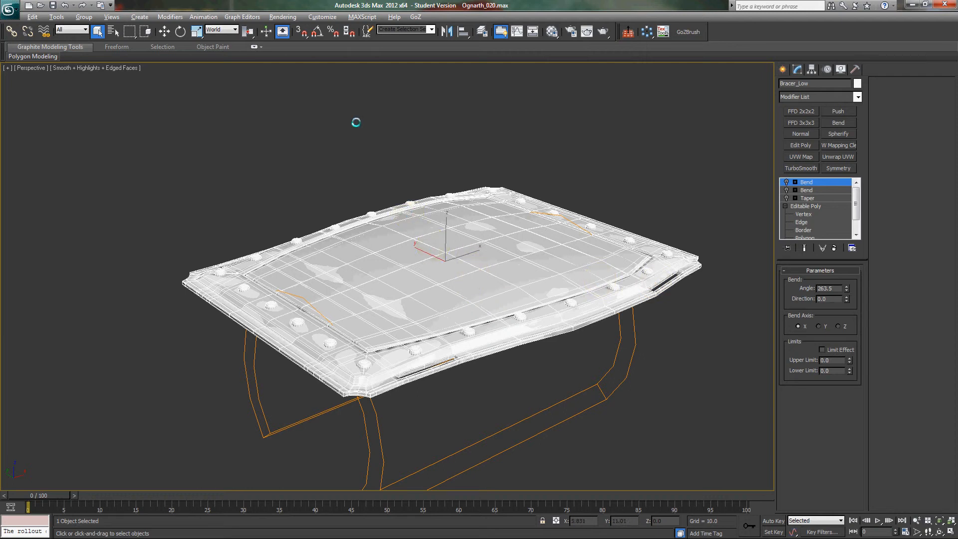
pyautogui.click(282, 17)
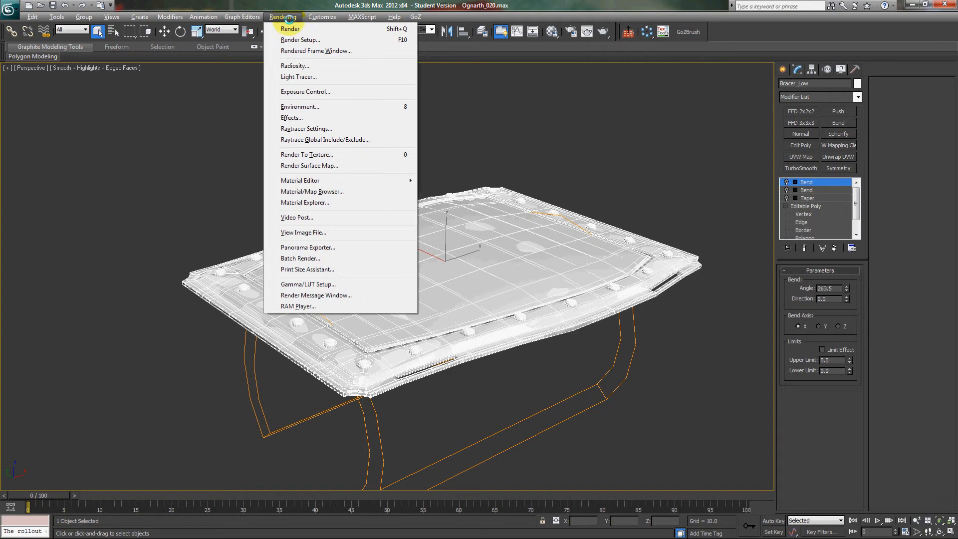
pyautogui.click(338, 156)
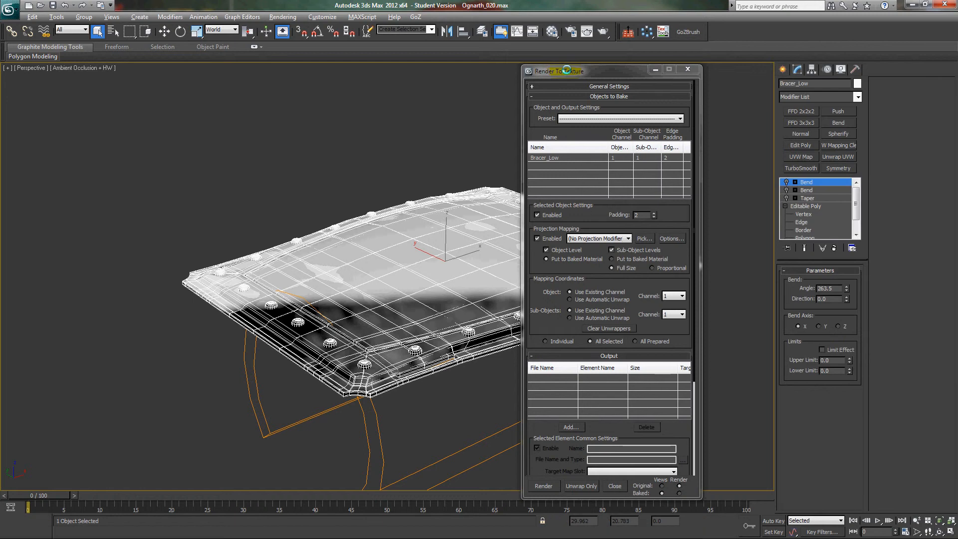
pyautogui.moveTo(574, 71); pyautogui.dragTo(630, 57)
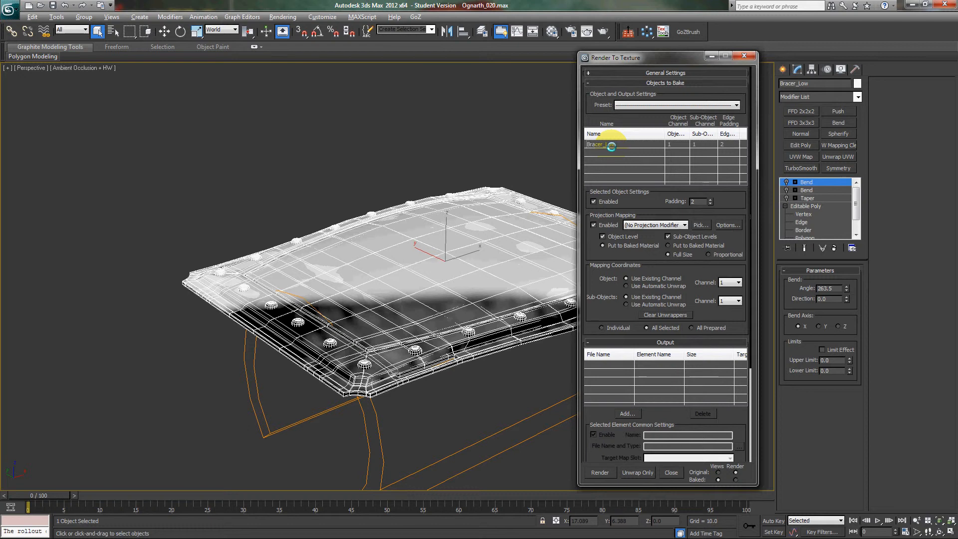
# Step: Pick Bracer_High as the projection target for Bracer_Low and set the edge padding to 3
pyautogui.click(700, 225)
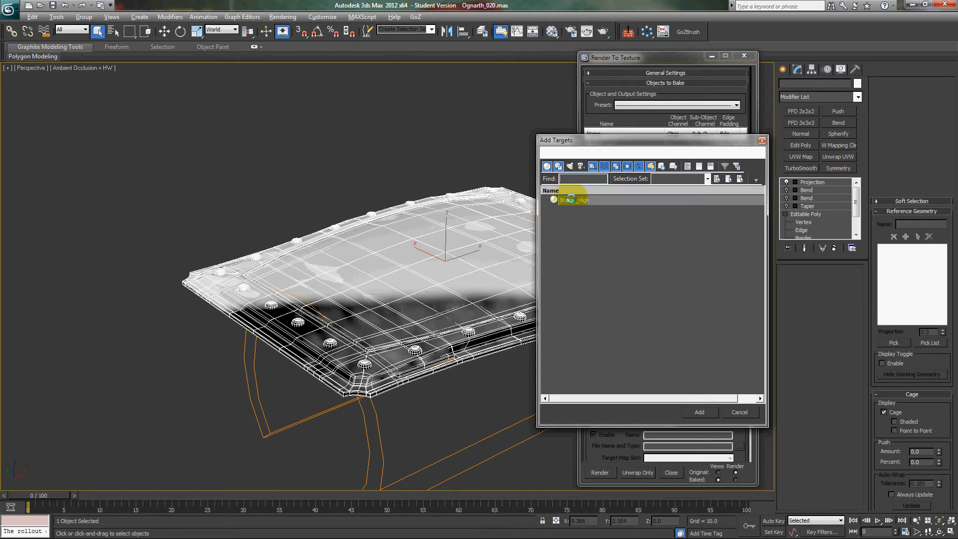
pyautogui.click(571, 200)
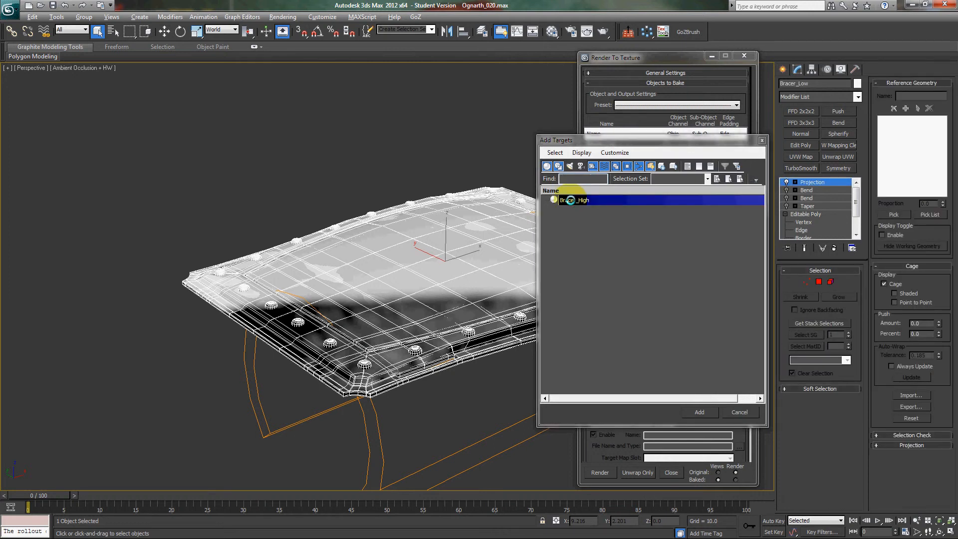
pyautogui.press('Return')
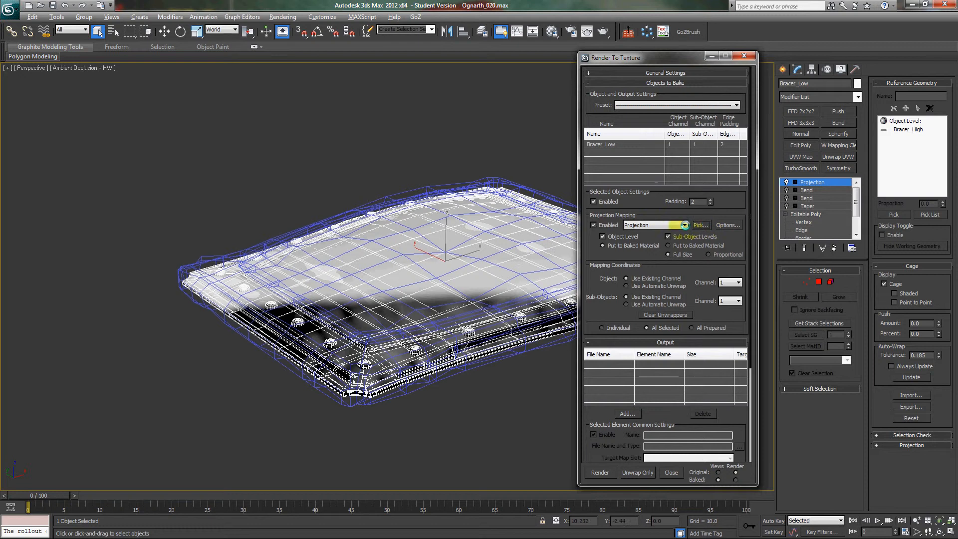
pyautogui.click(710, 199)
# Step: Examine the projection options and the global supersampler setup of the Default Scanline Renderer
pyautogui.click(728, 225)
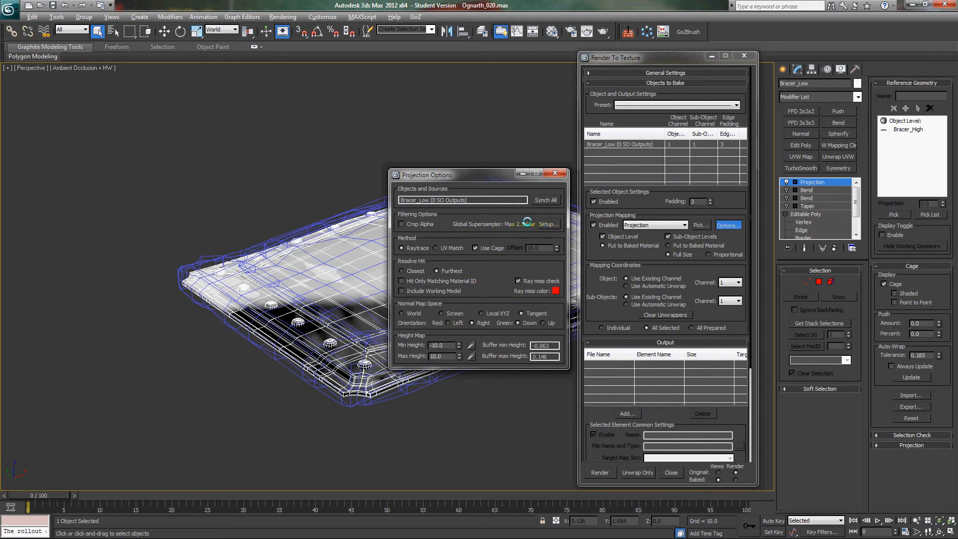
pyautogui.click(549, 224)
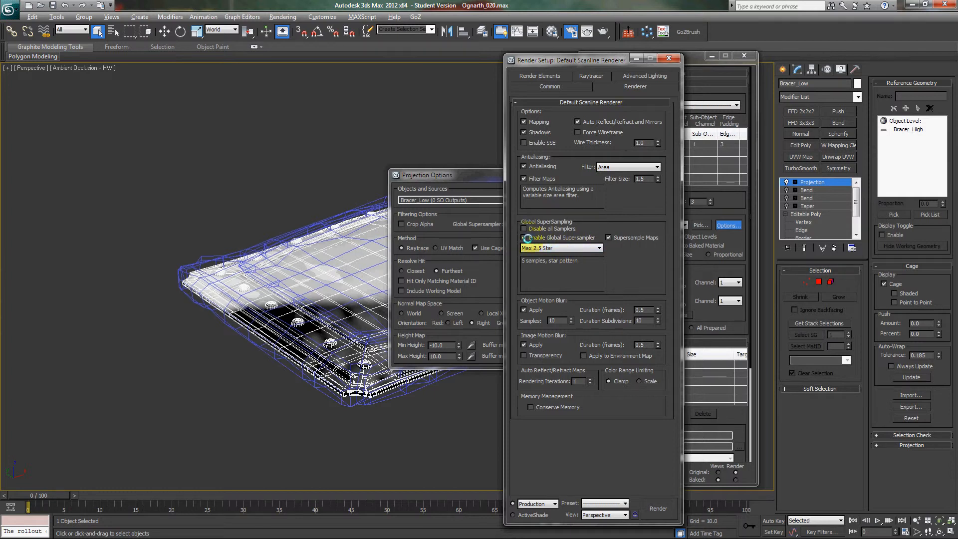
pyautogui.click(599, 248)
pyautogui.click(599, 246)
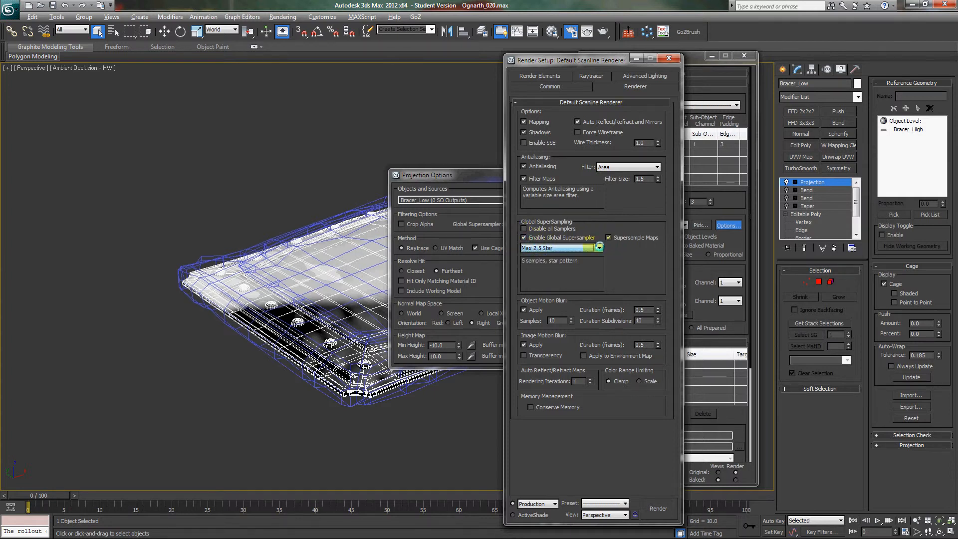
pyautogui.click(637, 265)
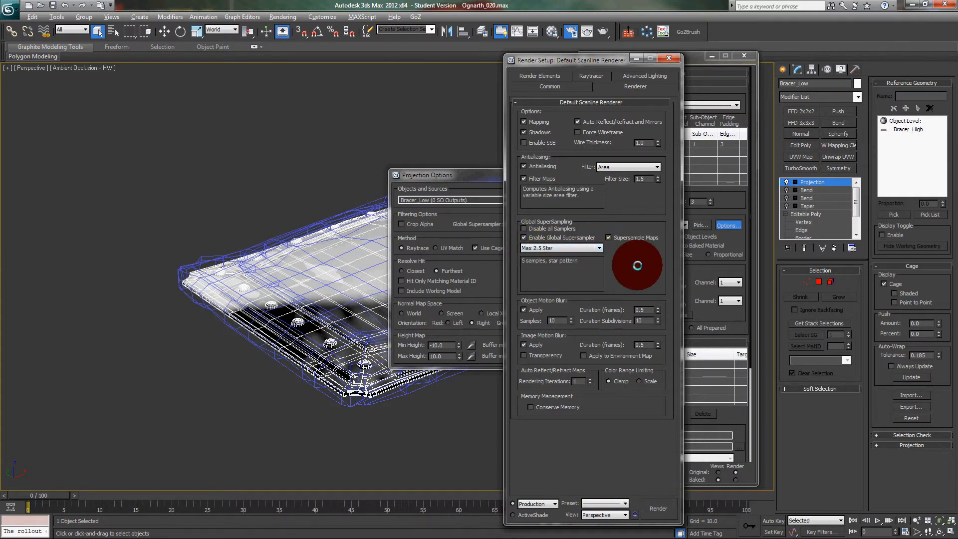
# Step: Check which renderers are assigned in the common render settings
pyautogui.click(551, 86)
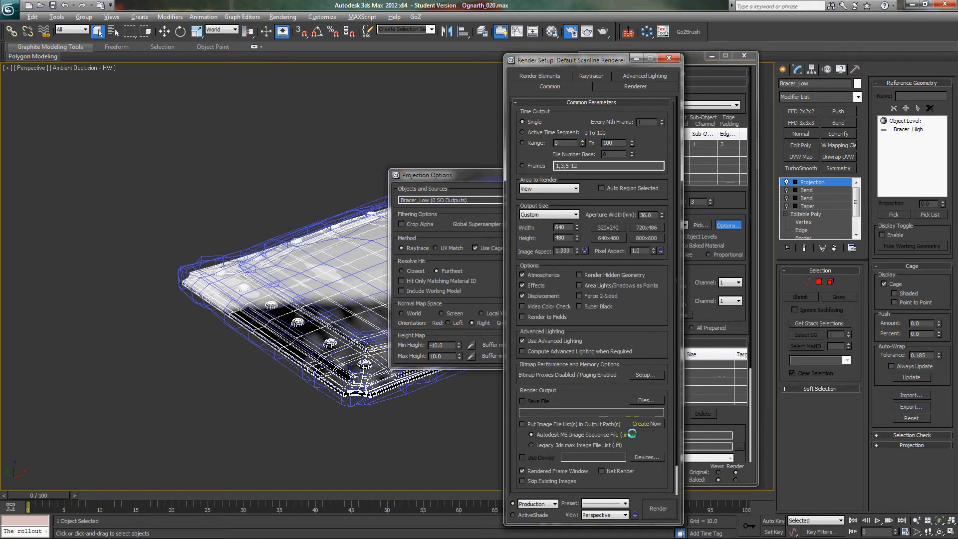
pyautogui.click(647, 444)
pyautogui.scroll(-2, 648, 437)
pyautogui.scroll(-2, 648, 434)
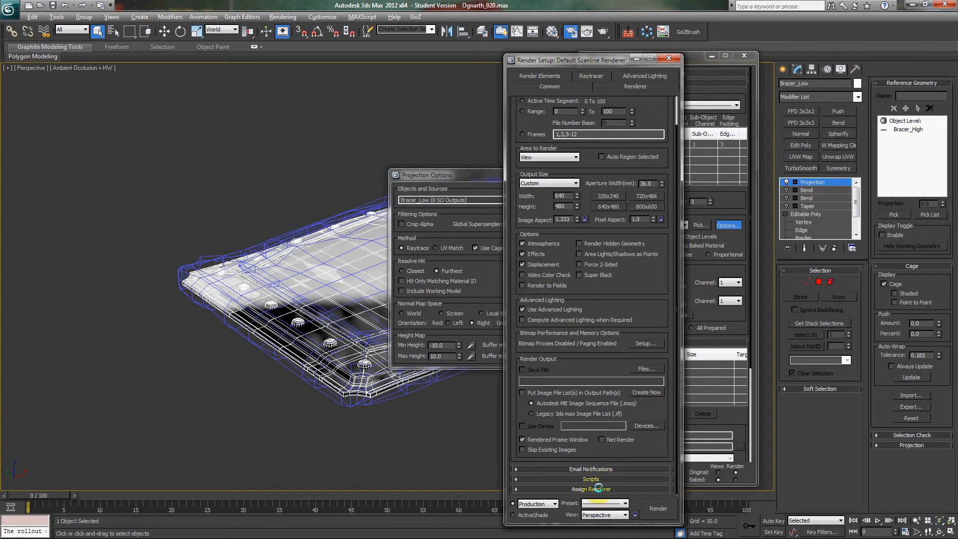
pyautogui.click(598, 488)
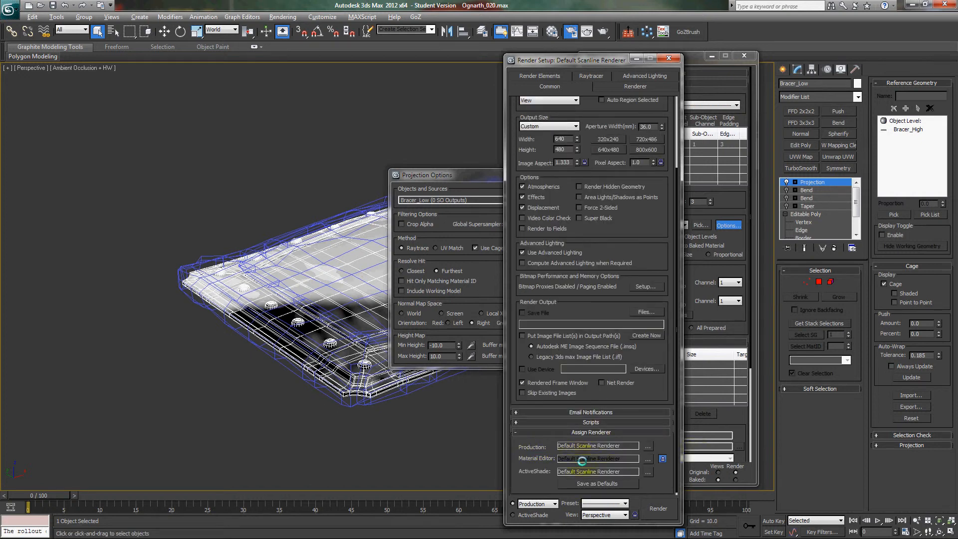
# Step: Review the global supersampling and Use Cage settings, and close the render setup and projection options
pyautogui.click(621, 85)
pyautogui.click(548, 238)
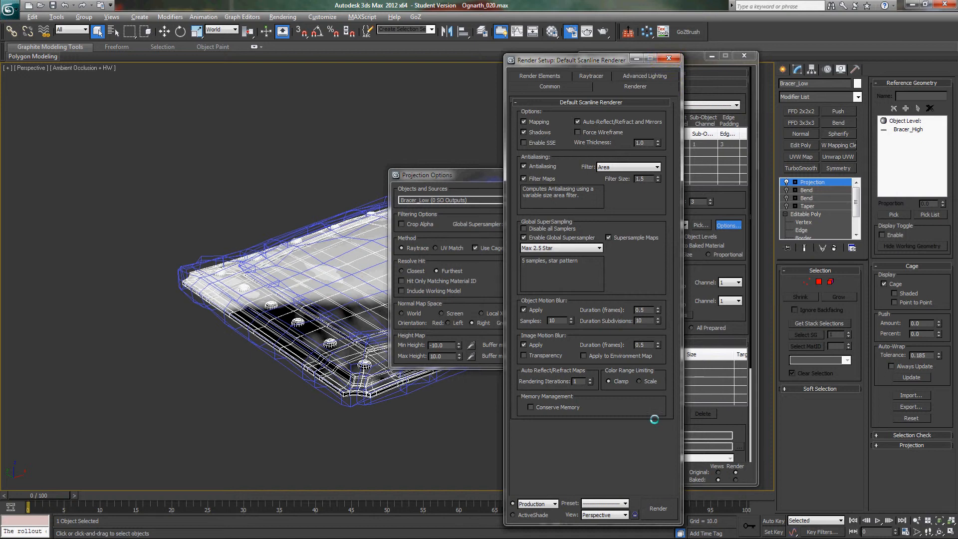
pyautogui.click(669, 60)
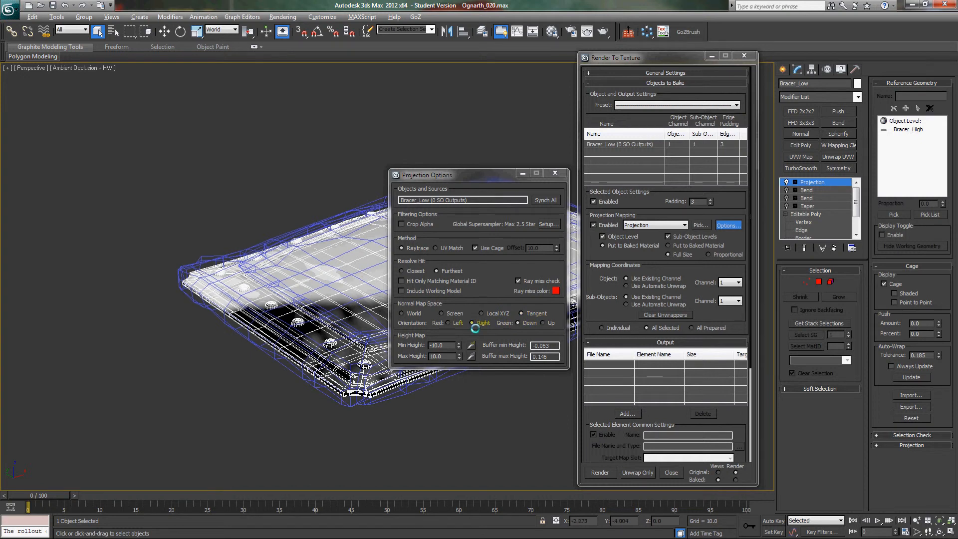
pyautogui.click(476, 247)
pyautogui.click(555, 173)
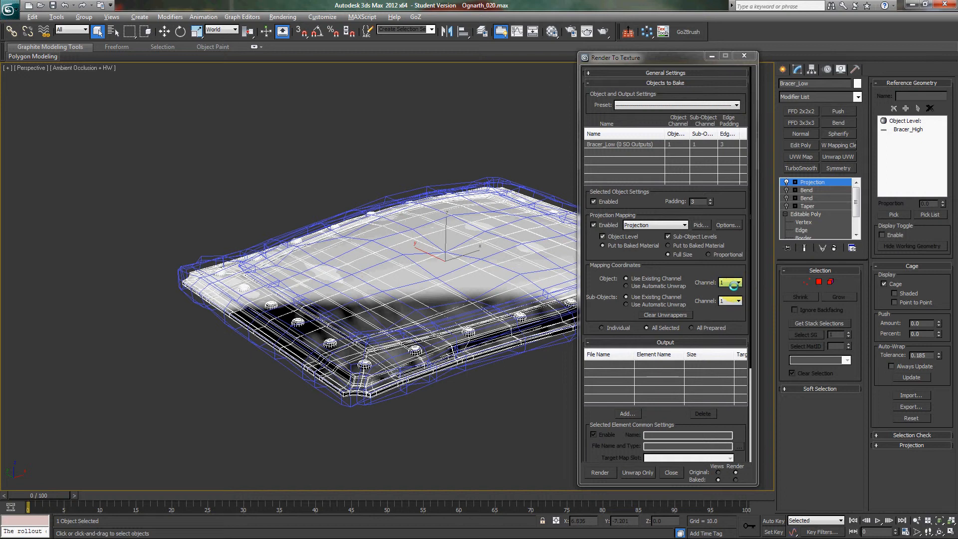
# Step: Add a NormalsMap element to the bake outputs of Bracer_Low
pyautogui.moveTo(718, 323); pyautogui.dragTo(706, 231)
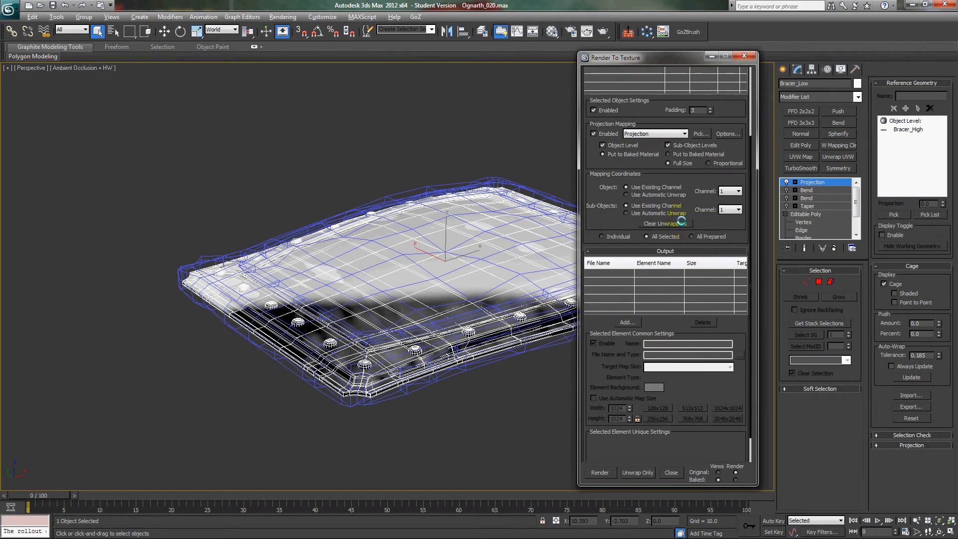
pyautogui.moveTo(686, 391); pyautogui.dragTo(686, 378)
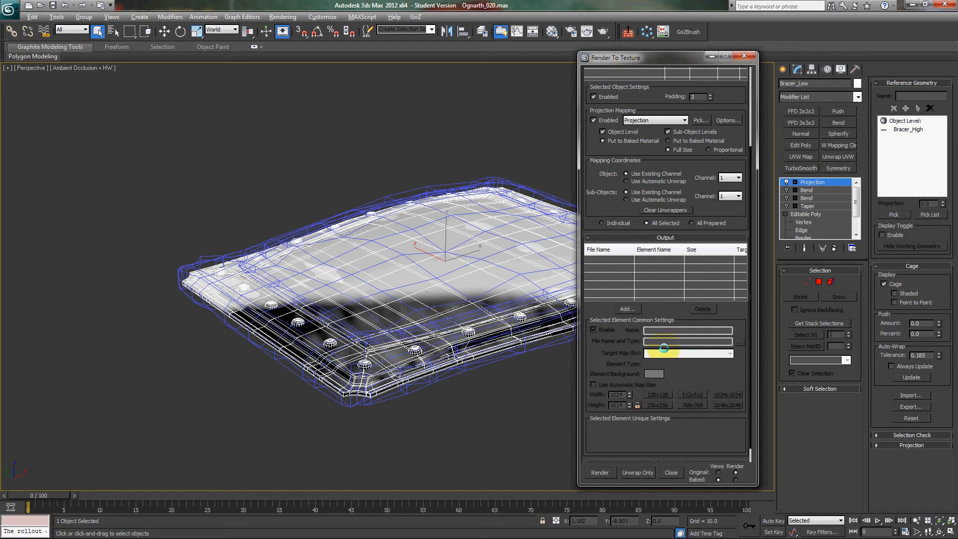
pyautogui.click(627, 309)
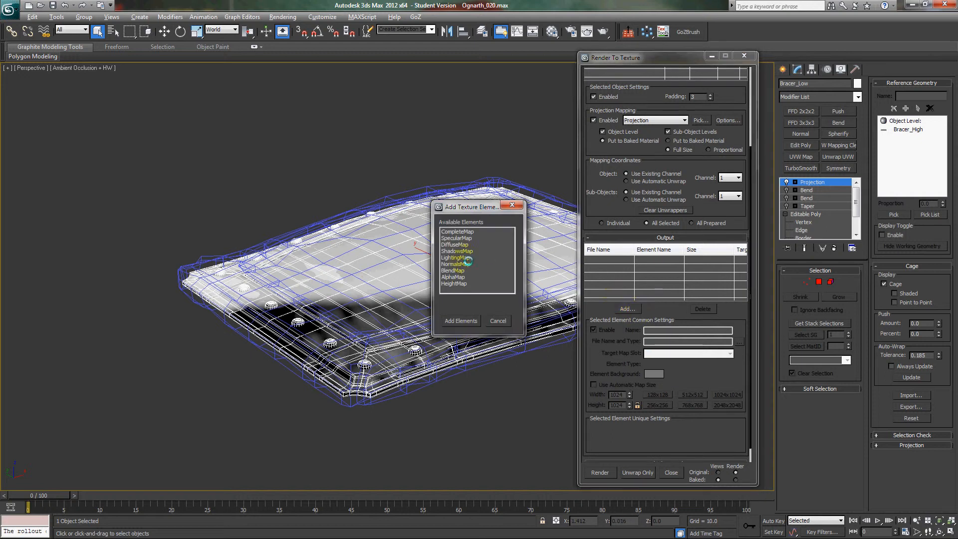
pyautogui.click(455, 264)
pyautogui.doubleClick(456, 264)
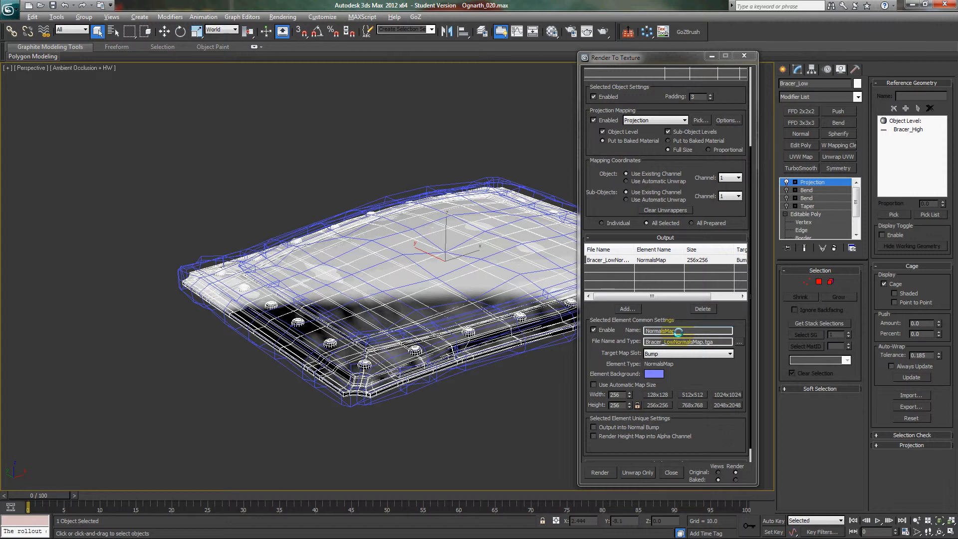
# Step: Name the normal map output Normals, leave its target map slot blank, and set its size to 512x512
pyautogui.moveTo(665, 330); pyautogui.dragTo(697, 330)
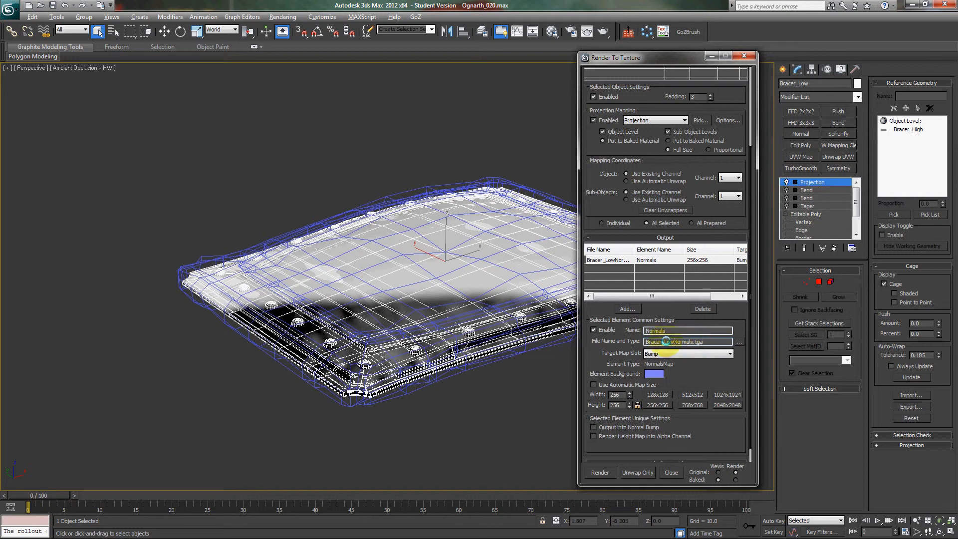
pyautogui.click(681, 357)
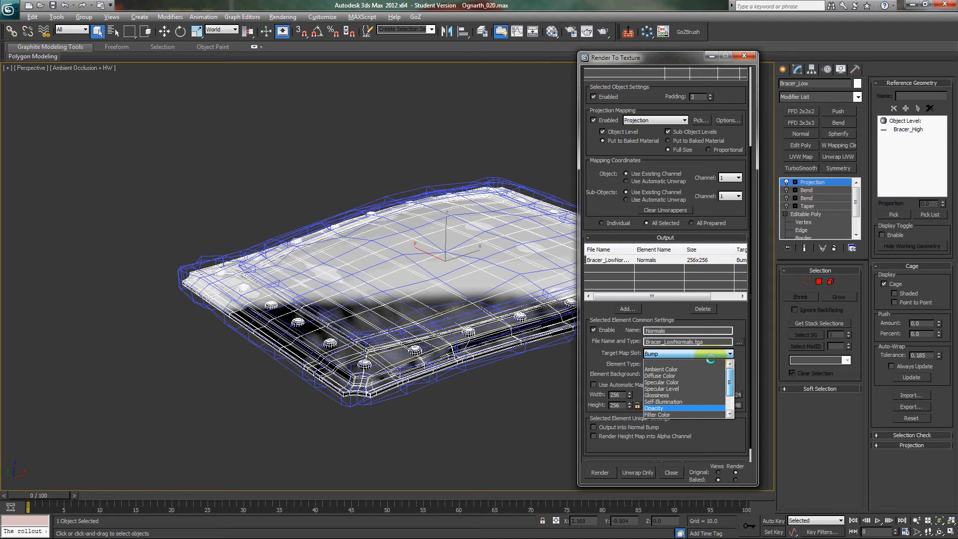
pyautogui.click(692, 361)
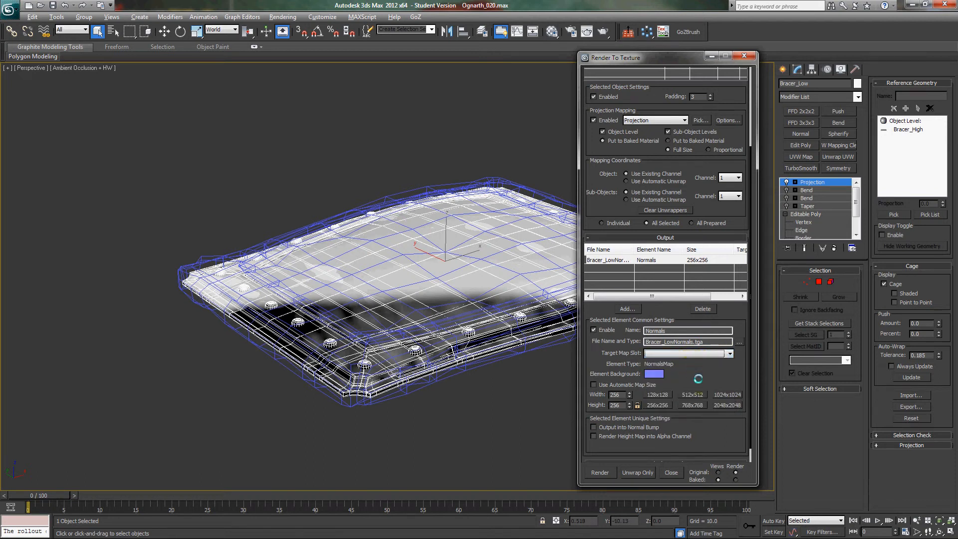
pyautogui.click(686, 395)
pyautogui.scroll(-2, 701, 376)
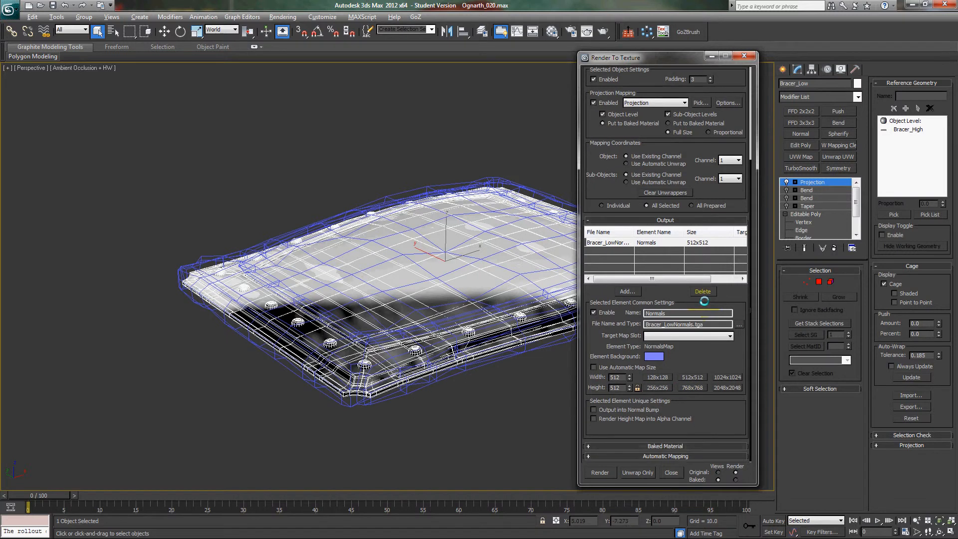
# Step: Disable hardware shading in the Perspective viewport and display the projection cage as shaded
pyautogui.moveTo(659, 59); pyautogui.dragTo(97, 59)
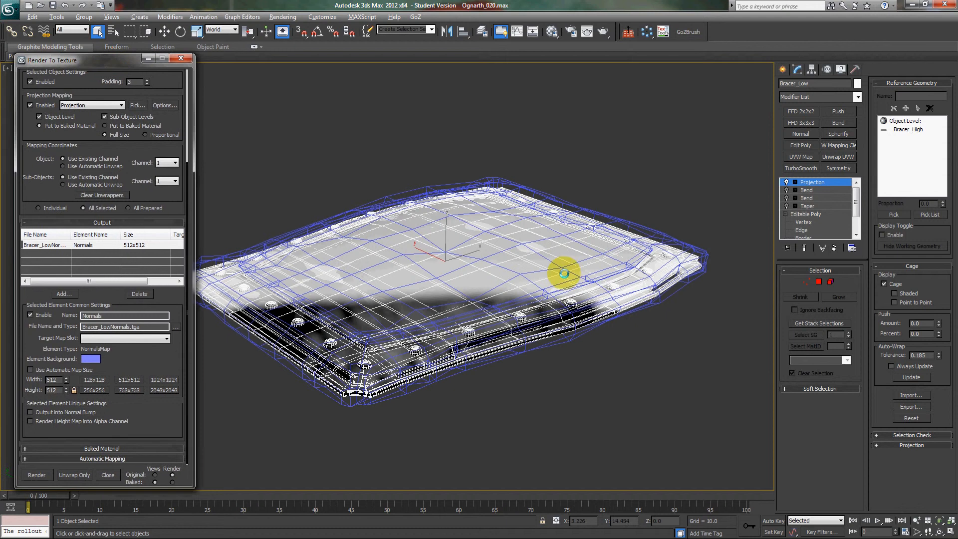
pyautogui.click(513, 277)
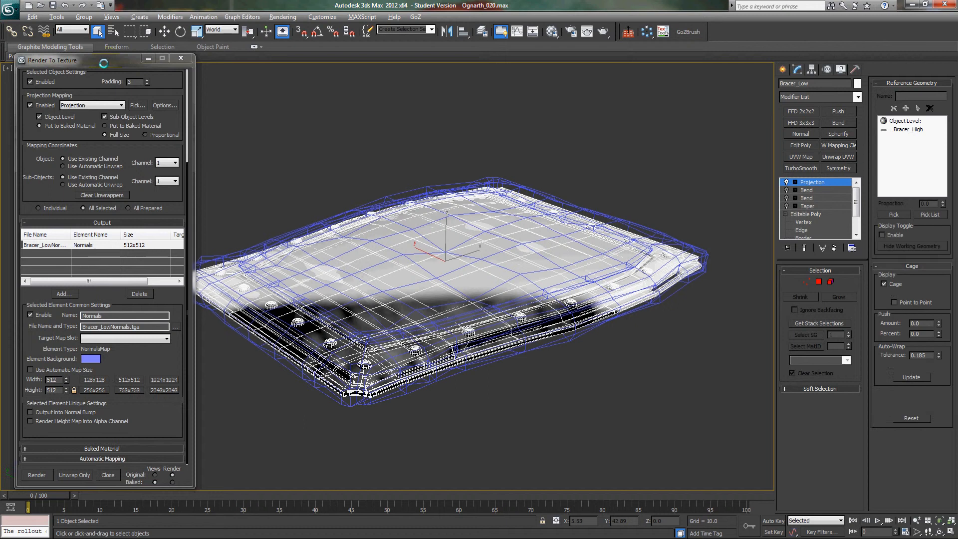
pyautogui.moveTo(102, 65); pyautogui.dragTo(103, 106)
pyautogui.moveTo(106, 87); pyautogui.dragTo(108, 72)
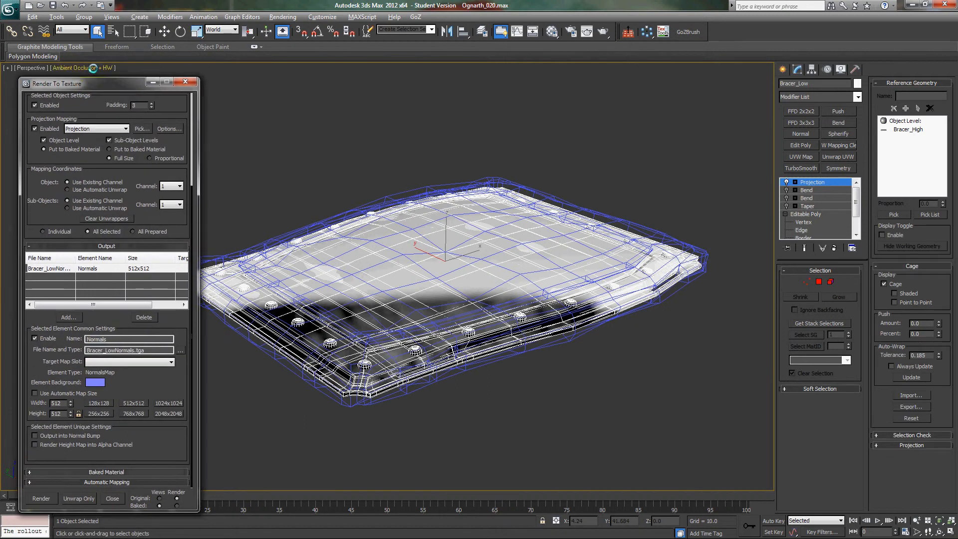
pyautogui.click(93, 68)
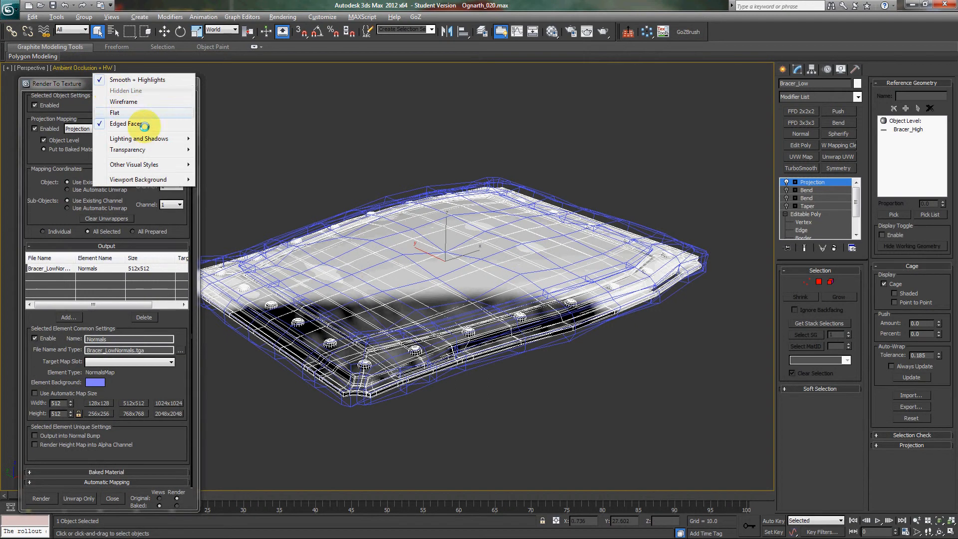
pyautogui.moveTo(159, 138)
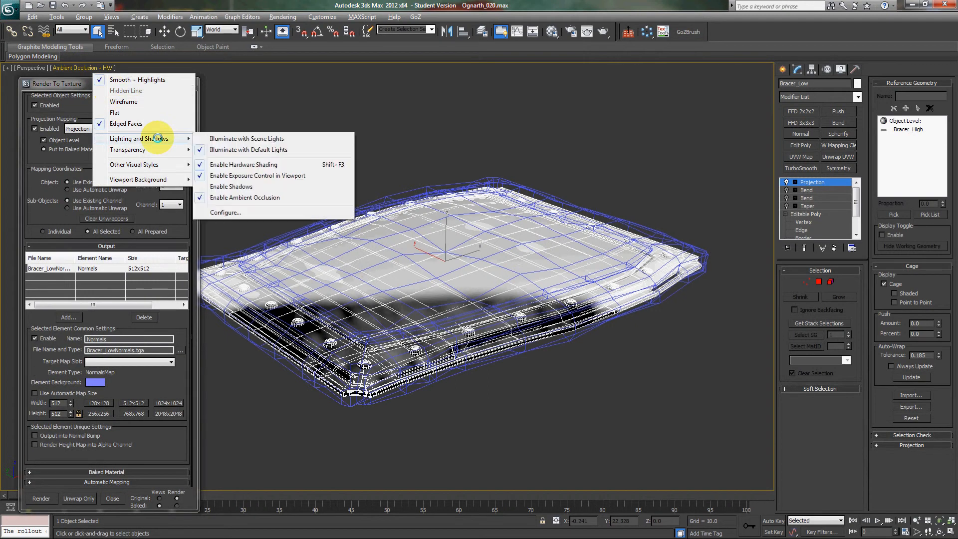
pyautogui.click(249, 160)
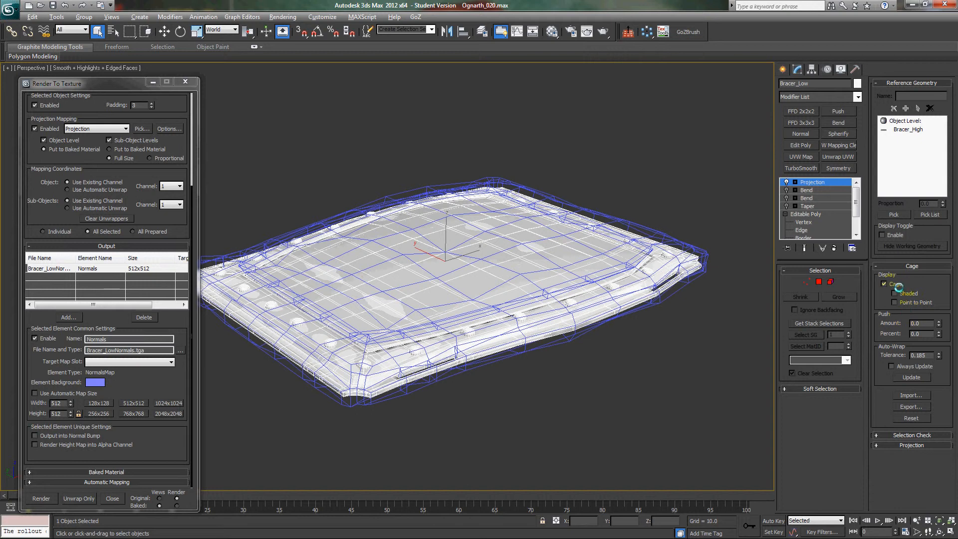
pyautogui.click(894, 292)
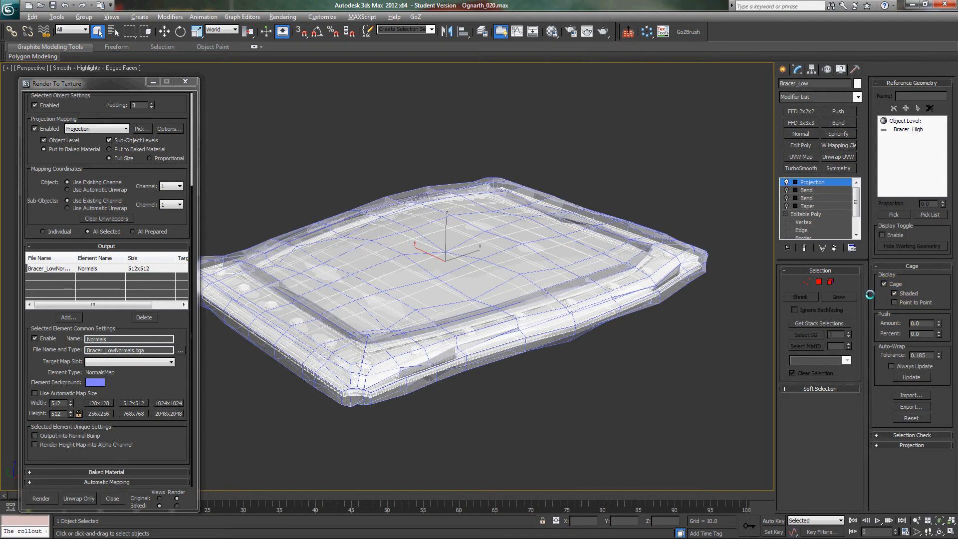
# Step: Reset the projection cage of Bracer_Low and push it evenly outward by an amount of 0.19
pyautogui.keyDown('alt'); pyautogui.moveTo(444, 321); pyautogui.dragTo(559, 296, button='middle'); pyautogui.keyUp('alt')
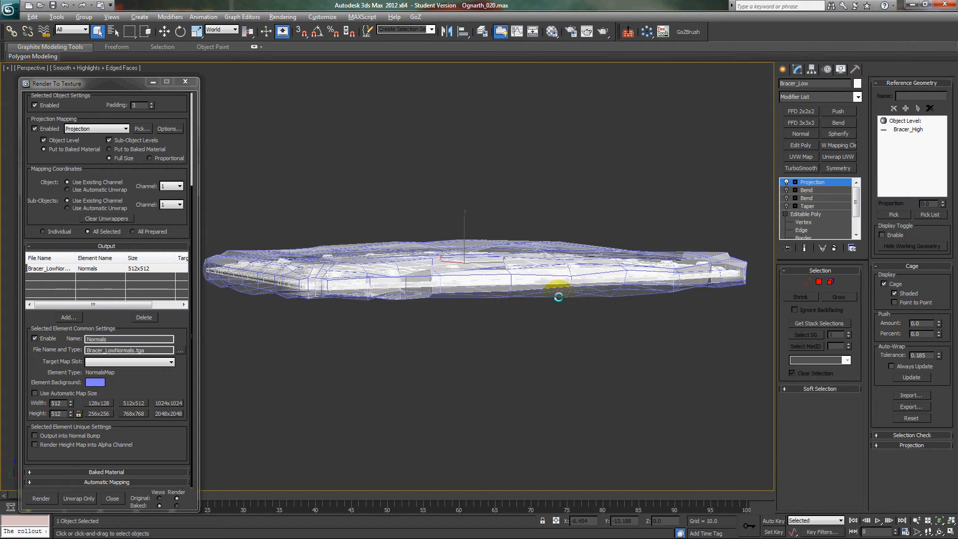
pyautogui.scroll(3, 600, 272)
pyautogui.keyDown('alt'); pyautogui.moveTo(594, 324); pyautogui.dragTo(538, 338, button='middle'); pyautogui.keyUp('alt')
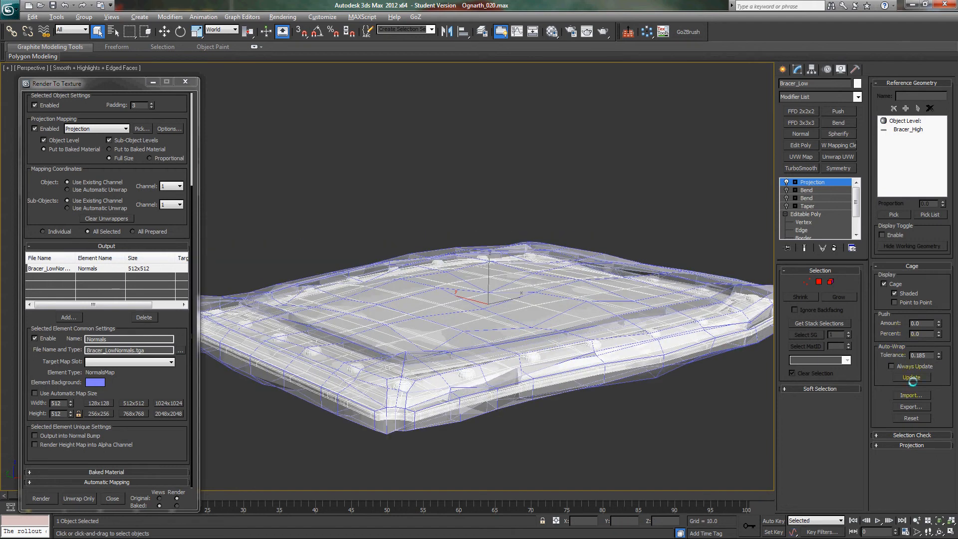
pyautogui.click(905, 419)
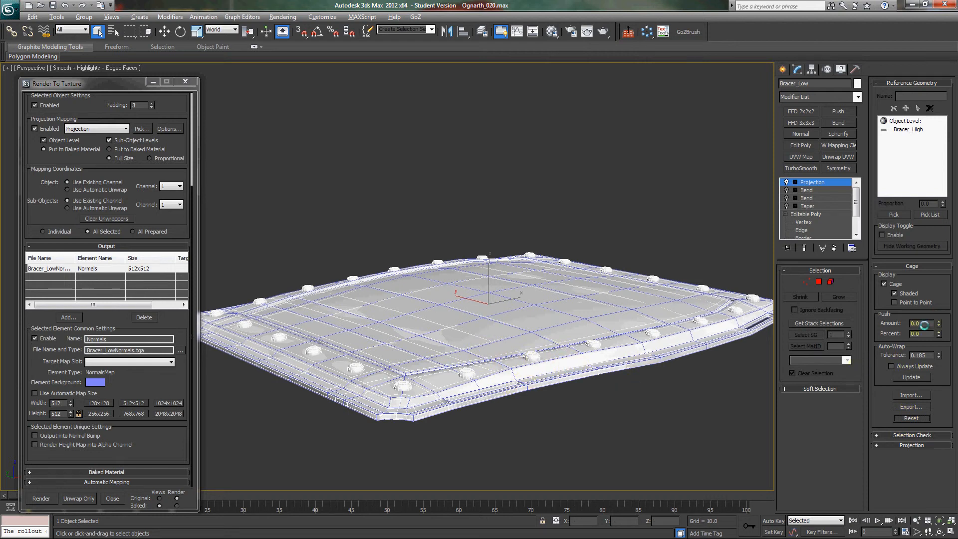
pyautogui.moveTo(938, 323); pyautogui.dragTo(935, 314)
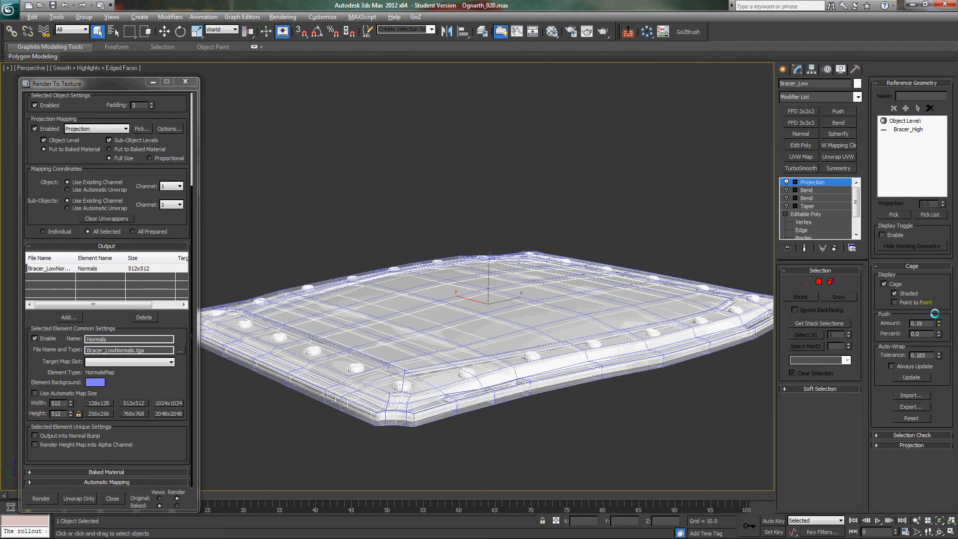
pyautogui.rightClick(936, 319)
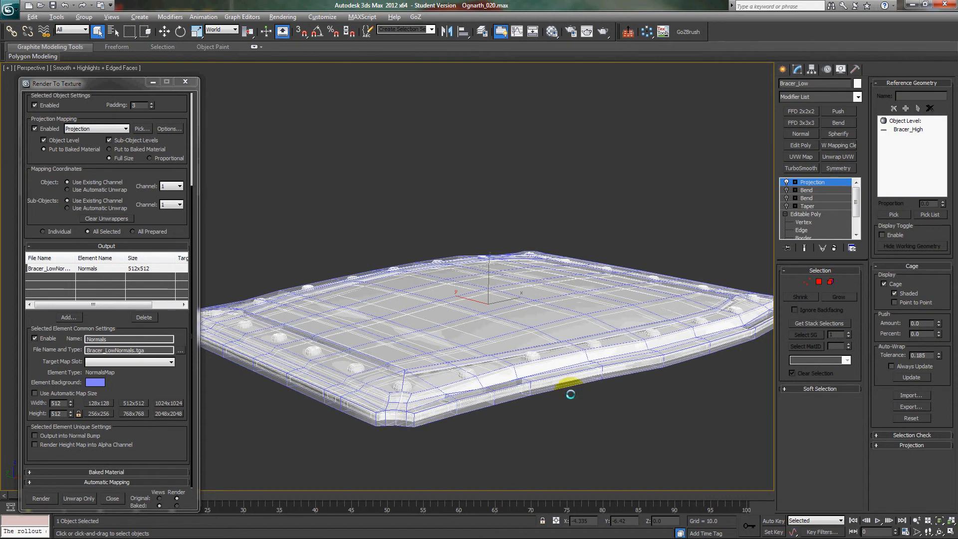
# Step: At Face level of the Projection modifier, select the faces under the rivets along the near border and around its far corner
pyautogui.keyDown('alt'); pyautogui.moveTo(430, 381); pyautogui.dragTo(533, 359, button='middle'); pyautogui.keyUp('alt')
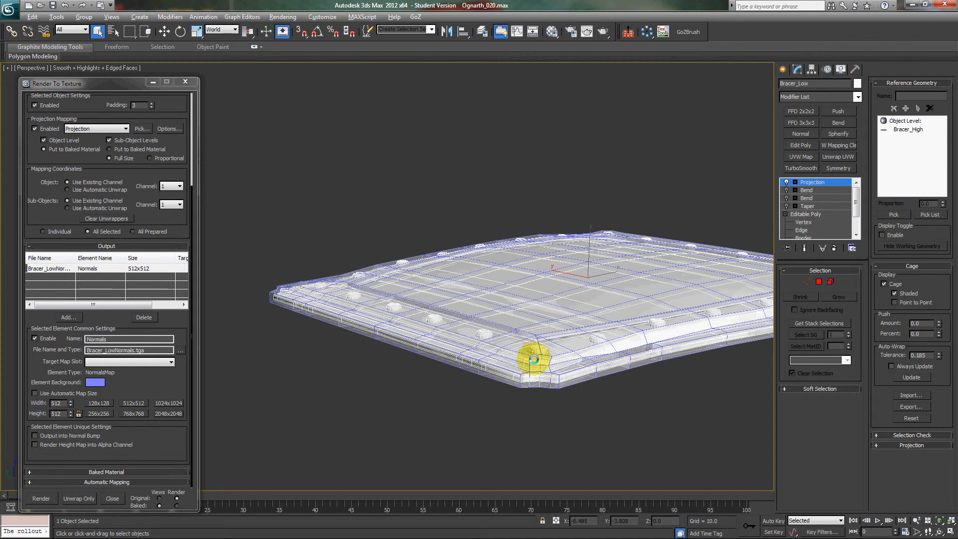
pyautogui.scroll(3, 533, 359)
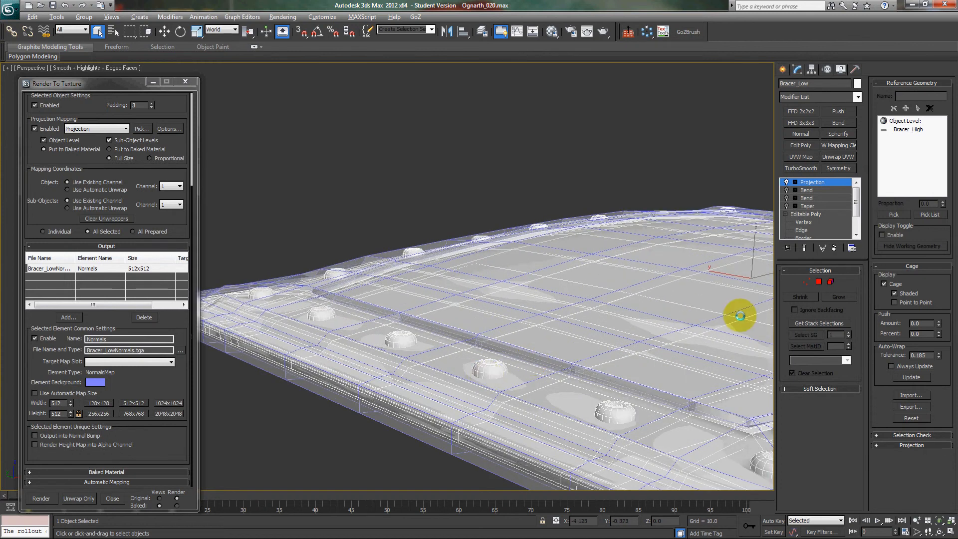
pyautogui.keyDown('alt'); pyautogui.moveTo(524, 391); pyautogui.dragTo(516, 359, button='middle'); pyautogui.keyUp('alt')
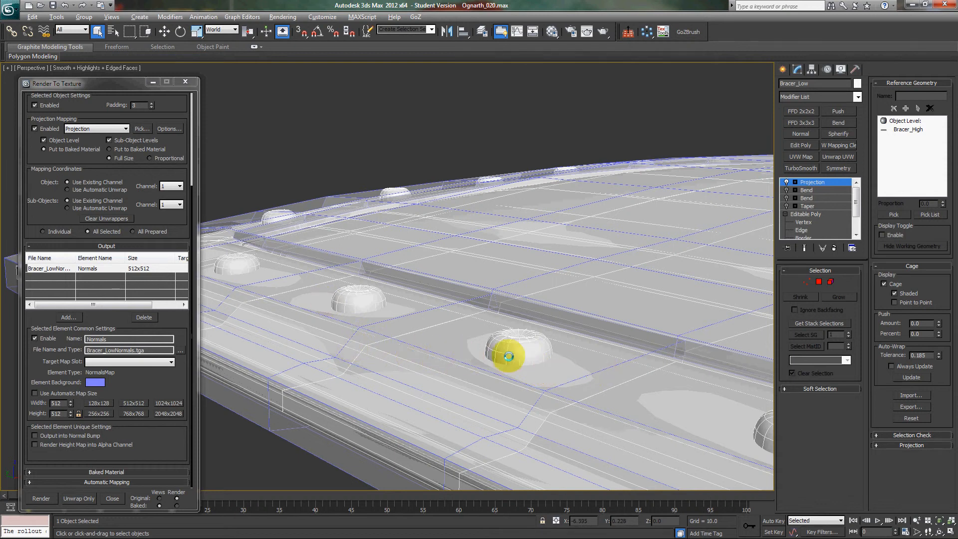
pyautogui.click(824, 296)
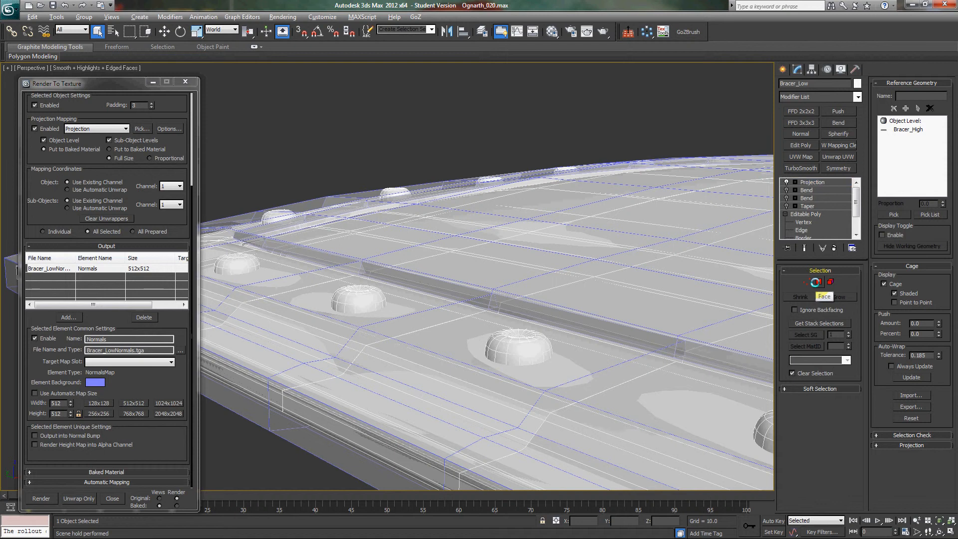
pyautogui.click(432, 339)
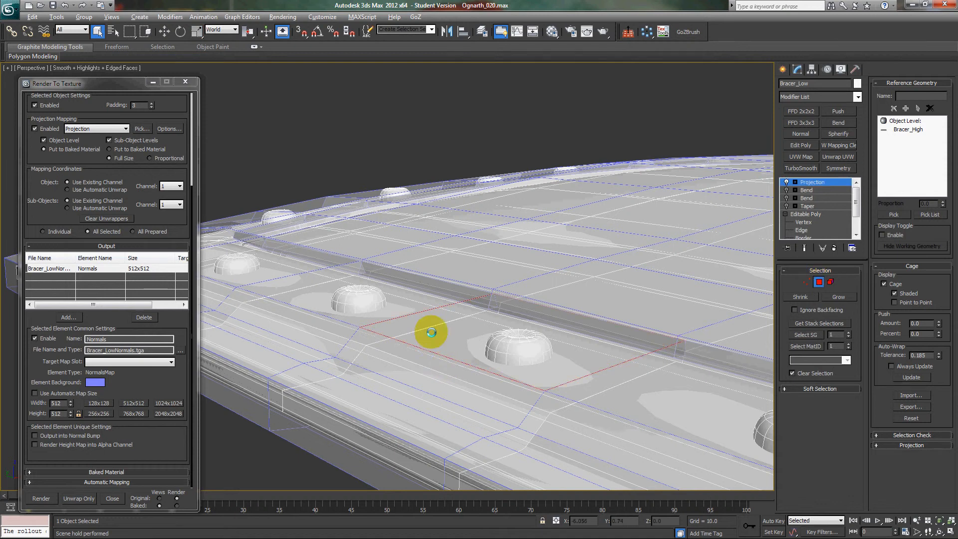
pyautogui.moveTo(432, 332)
pyautogui.mouseDown()
pyautogui.moveTo(261, 261)
pyautogui.moveTo(272, 227)
pyautogui.moveTo(284, 250)
pyautogui.moveTo(665, 398)
pyautogui.moveTo(404, 298)
pyautogui.mouseUp()
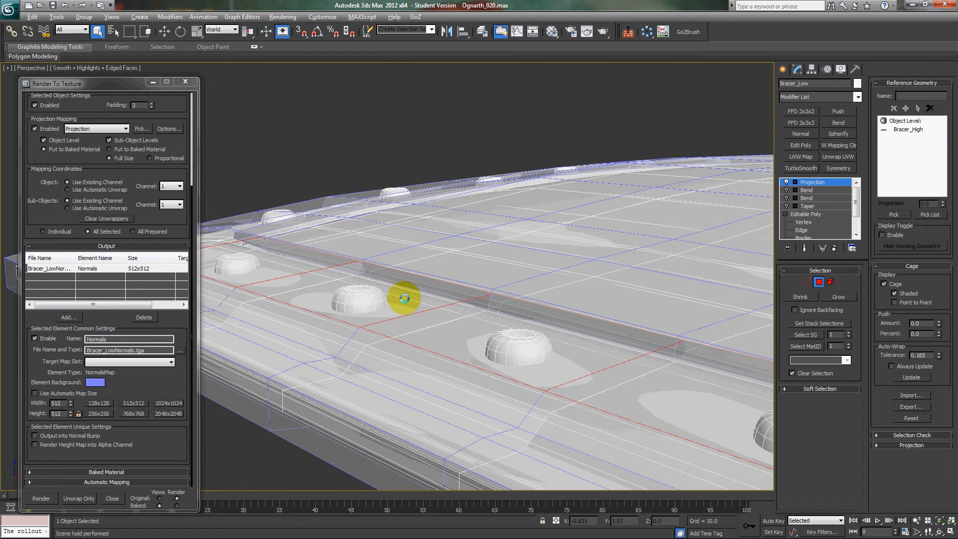
pyautogui.moveTo(435, 354); pyautogui.dragTo(488, 370, button='middle')
pyautogui.scroll(-2, 489, 372)
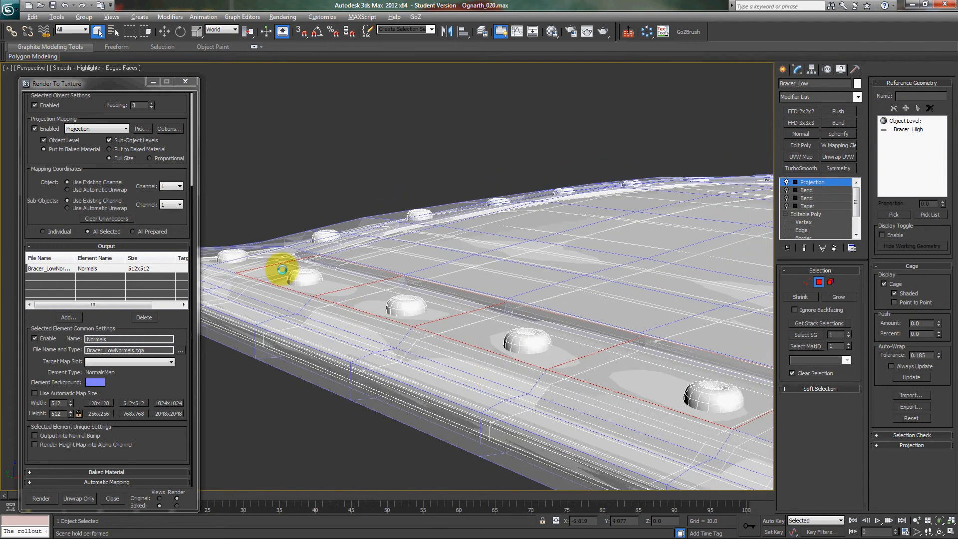
pyautogui.moveTo(283, 269)
pyautogui.mouseDown()
pyautogui.moveTo(228, 256)
pyautogui.moveTo(269, 240)
pyautogui.mouseUp()
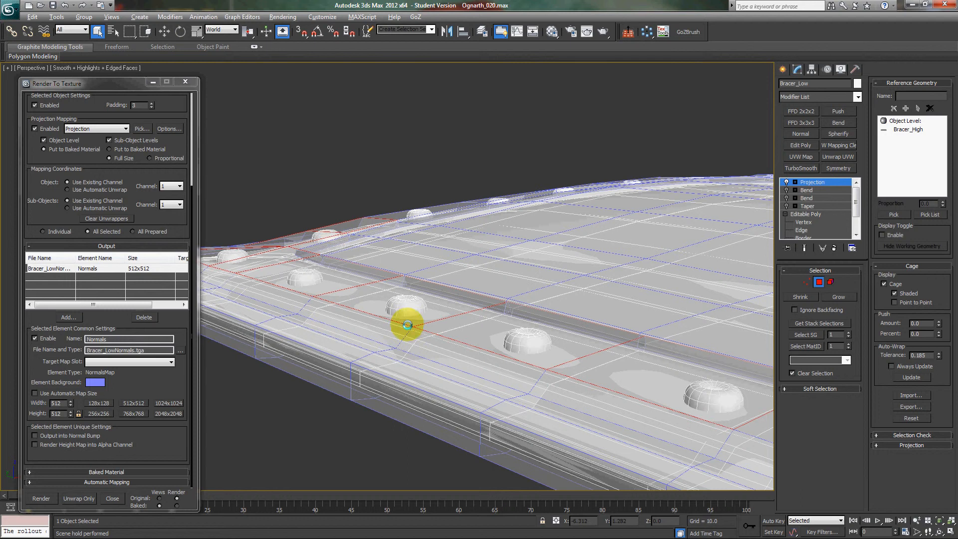
# Step: Extend the face selection to the rest of the near rivet border, around the corner and onto the adjoining edge
pyautogui.keyDown('alt'); pyautogui.moveTo(407, 325); pyautogui.dragTo(467, 345, button='middle'); pyautogui.keyUp('alt')
pyautogui.keyDown('alt'); pyautogui.moveTo(409, 337); pyautogui.dragTo(313, 285, button='middle'); pyautogui.keyUp('alt')
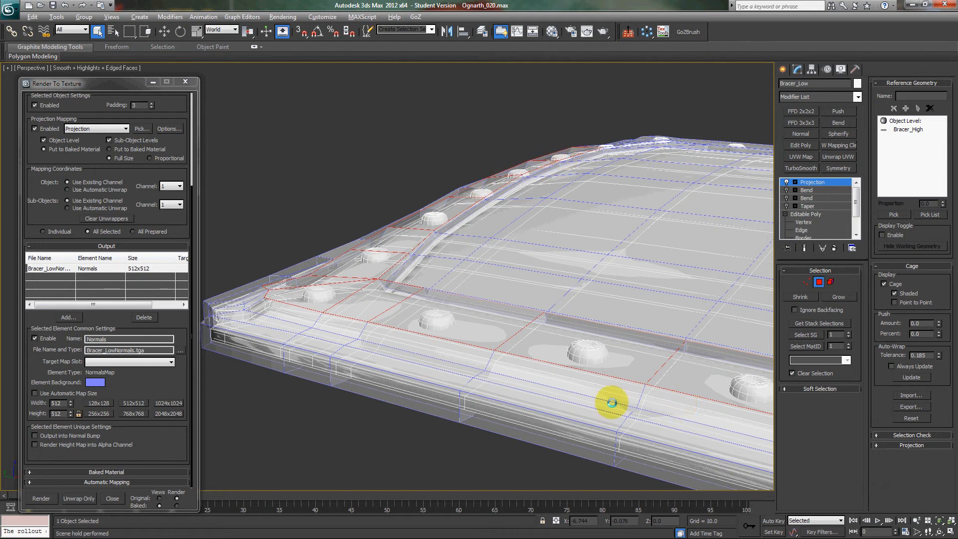
pyautogui.keyDown('alt'); pyautogui.moveTo(613, 400); pyautogui.dragTo(369, 387, button='middle'); pyautogui.keyUp('alt')
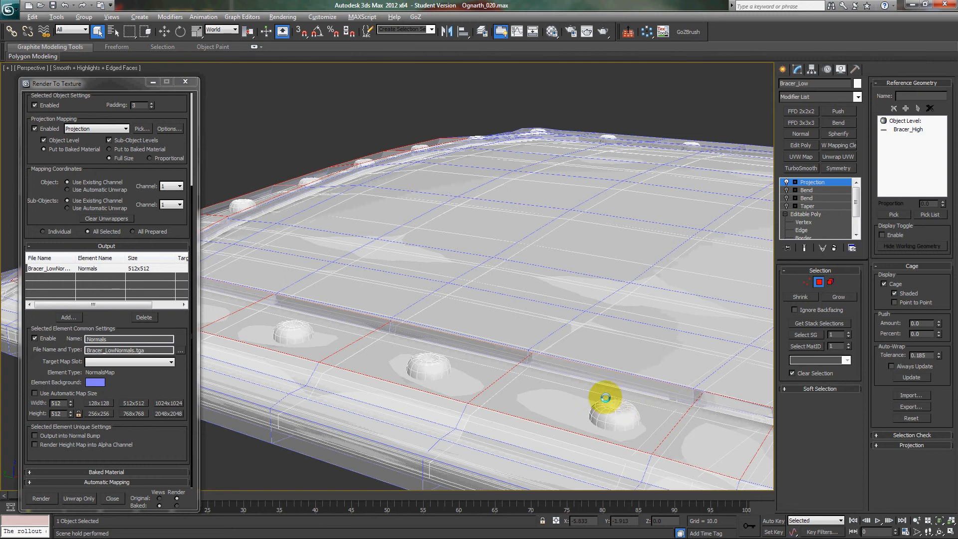
pyautogui.keyDown('alt'); pyautogui.moveTo(605, 397); pyautogui.dragTo(414, 399, button='middle'); pyautogui.keyUp('alt')
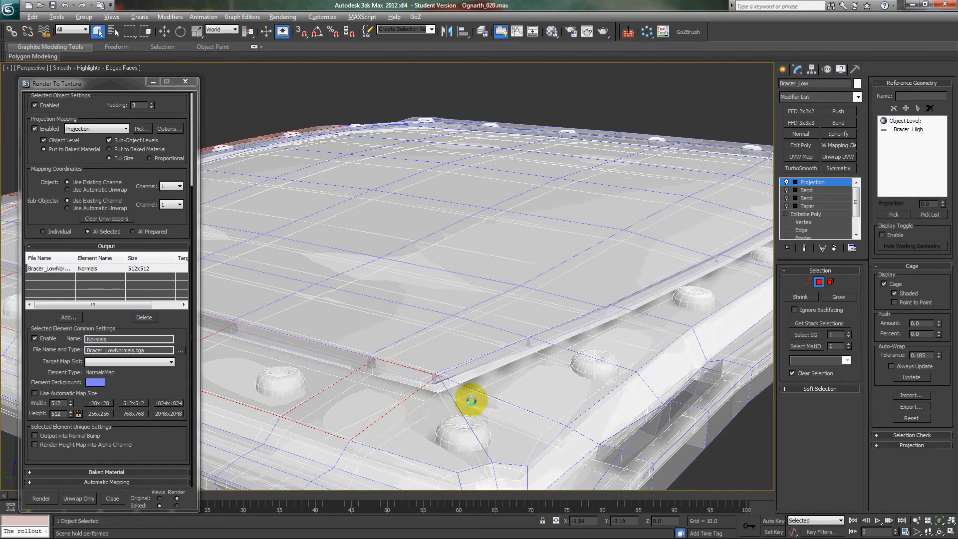
pyautogui.keyDown('ctrl'); pyautogui.click(522, 382); pyautogui.keyUp('ctrl')
pyautogui.keyDown('ctrl'); pyautogui.click(621, 336); pyautogui.keyUp('ctrl')
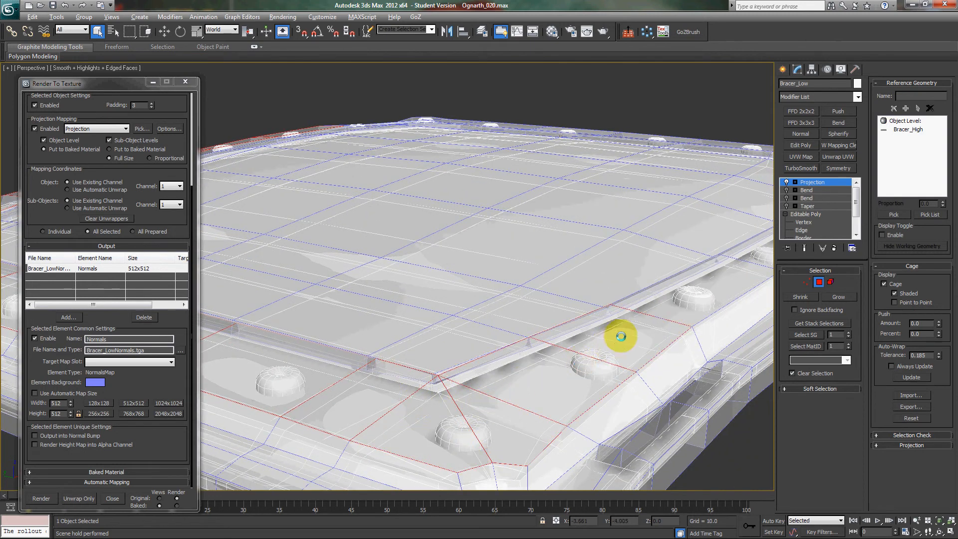
pyautogui.keyDown('ctrl'); pyautogui.click(681, 303); pyautogui.keyUp('ctrl')
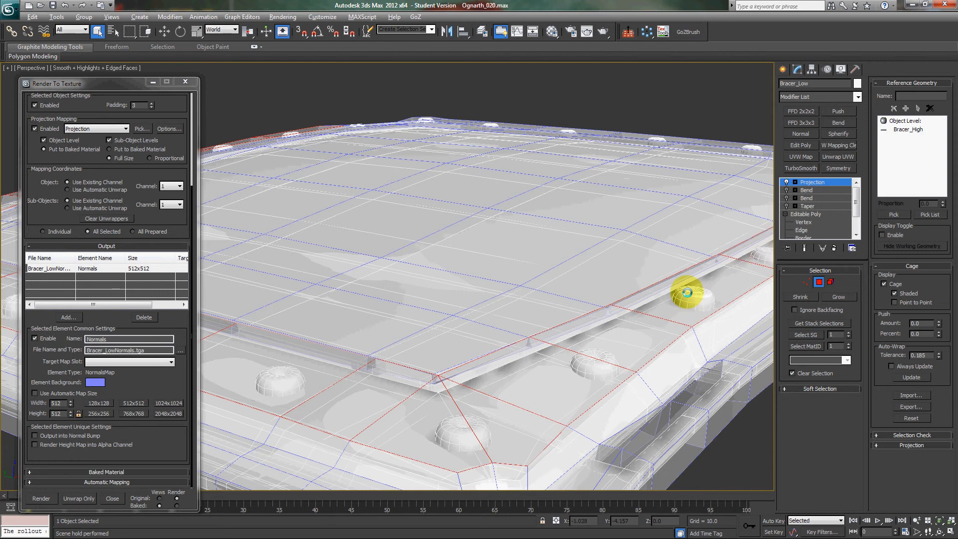
# Step: Add the remaining rivet faces of the adjoining edge, its end corner and the far border to the selection
pyautogui.keyDown('alt'); pyautogui.moveTo(688, 292); pyautogui.dragTo(592, 350, button='middle'); pyautogui.keyUp('alt')
pyautogui.keyDown('ctrl'); pyautogui.click(681, 309); pyautogui.keyUp('ctrl')
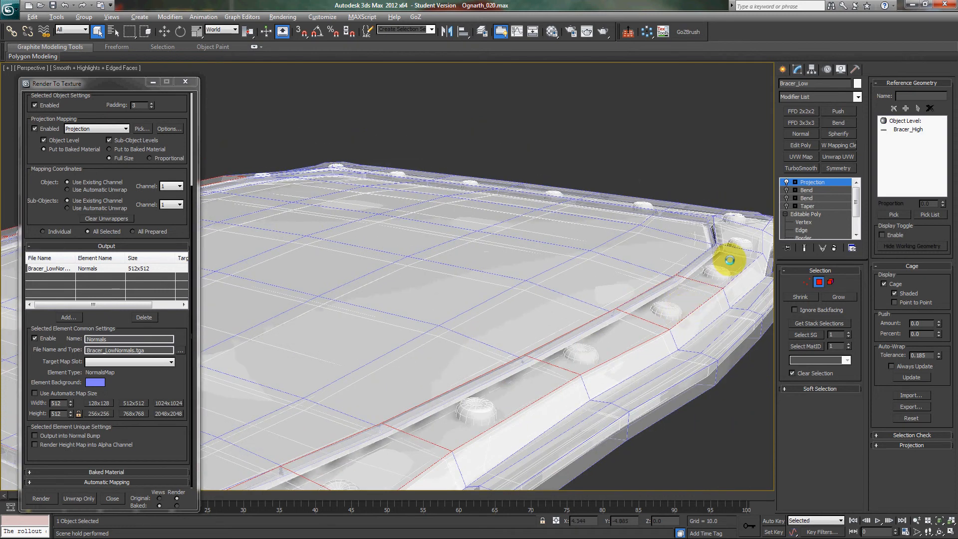
pyautogui.keyDown('ctrl'); pyautogui.click(730, 260); pyautogui.keyUp('ctrl')
pyautogui.keyDown('ctrl'); pyautogui.click(739, 231); pyautogui.keyUp('ctrl')
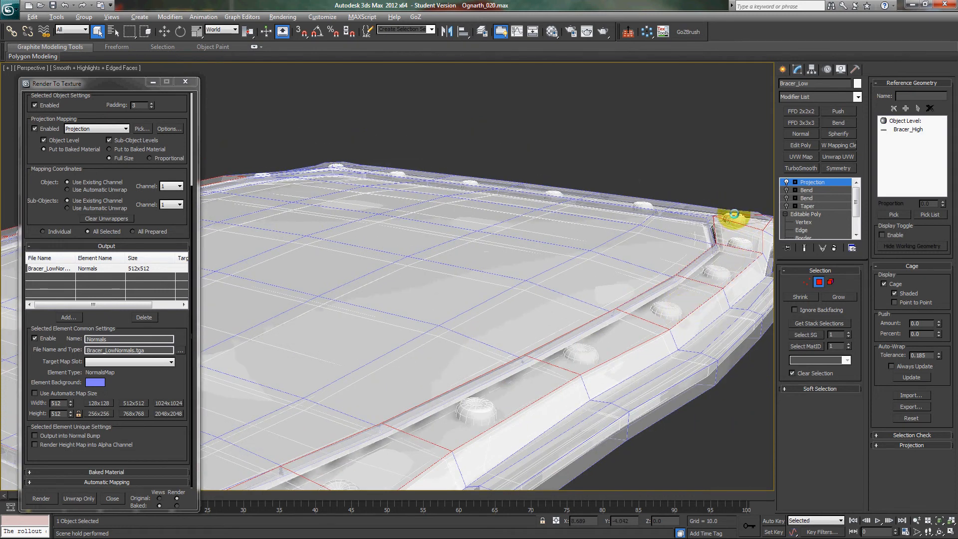
pyautogui.keyDown('ctrl'); pyautogui.click(656, 206); pyautogui.keyUp('ctrl')
pyautogui.keyDown('ctrl'); pyautogui.click(557, 192); pyautogui.keyUp('ctrl')
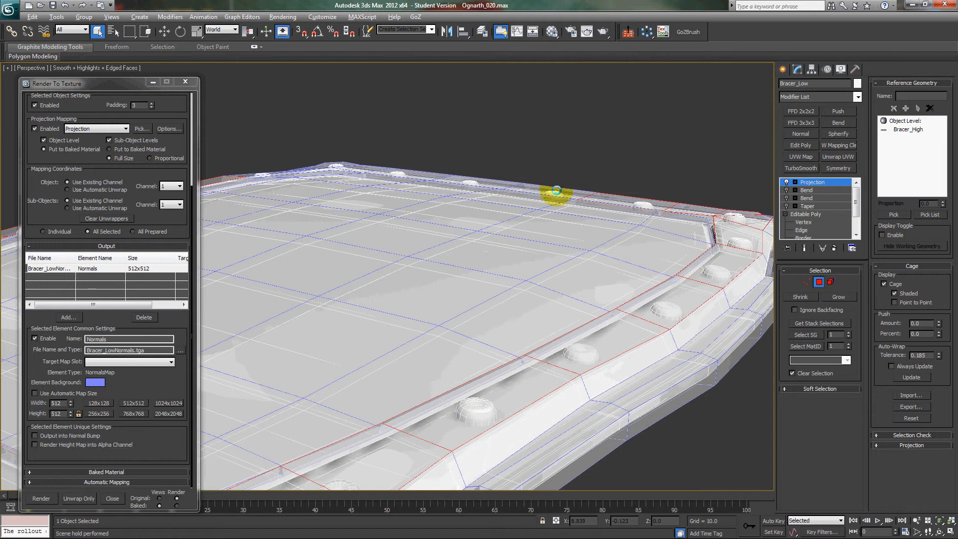
pyautogui.keyDown('ctrl'); pyautogui.click(484, 183); pyautogui.keyUp('ctrl')
pyautogui.keyDown('ctrl'); pyautogui.click(420, 176); pyautogui.keyUp('ctrl')
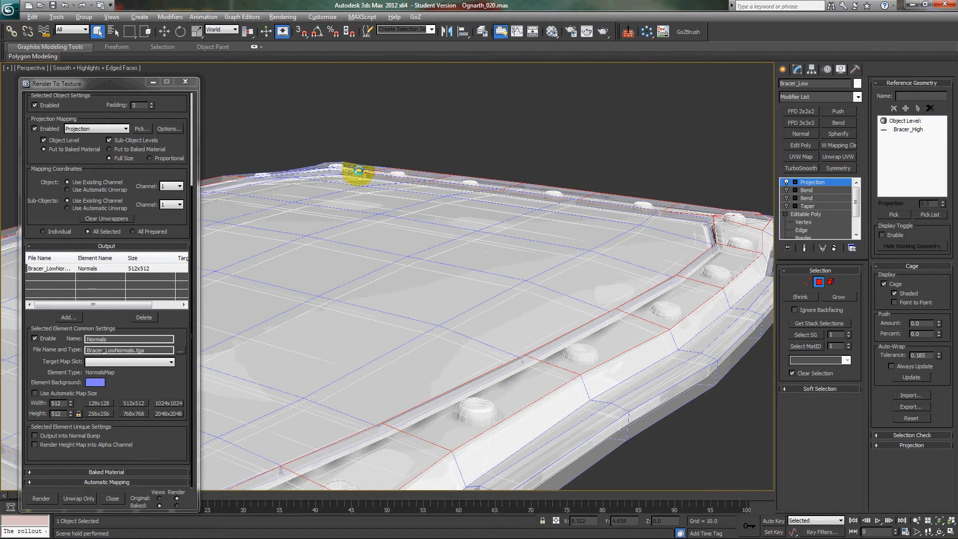
# Step: Inspect the selected border faces at the far corner and compare the rivets with the cage from a low side angle
pyautogui.moveTo(343, 312); pyautogui.dragTo(519, 426, button='middle')
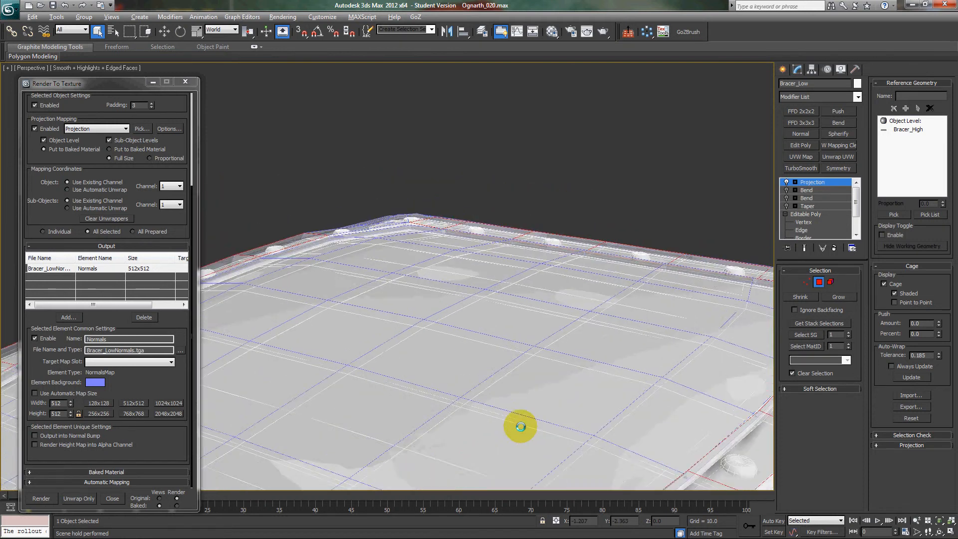
pyautogui.keyDown('alt'); pyautogui.moveTo(368, 307); pyautogui.dragTo(489, 508, button='middle'); pyautogui.keyUp('alt')
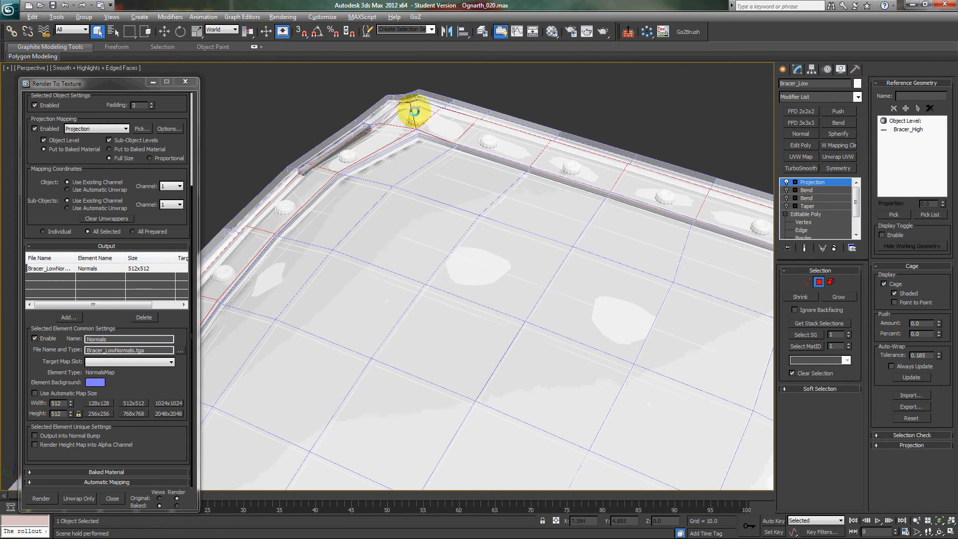
pyautogui.keyDown('alt'); pyautogui.moveTo(469, 289); pyautogui.dragTo(624, 411, button='middle'); pyautogui.keyUp('alt')
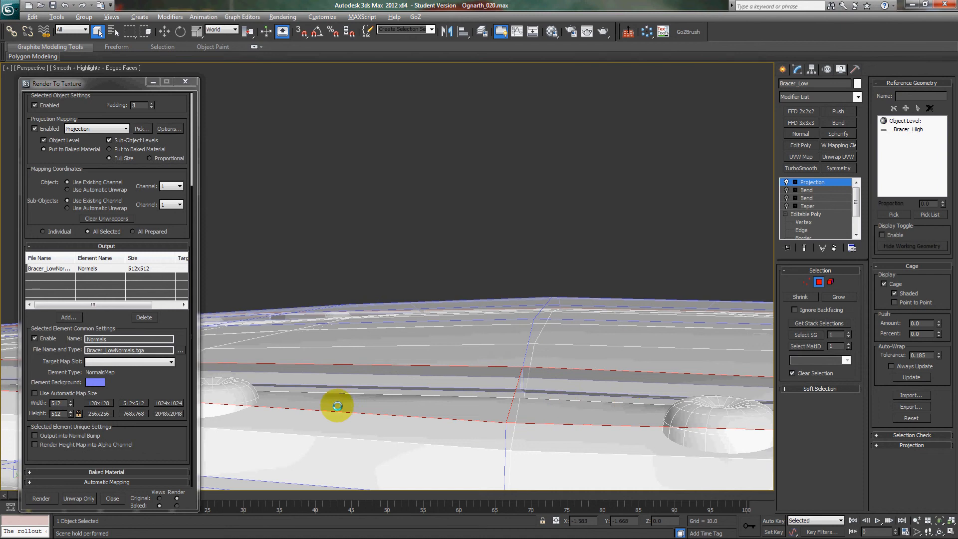
pyautogui.keyDown('alt'); pyautogui.moveTo(336, 406); pyautogui.dragTo(391, 364, button='middle'); pyautogui.keyUp('alt')
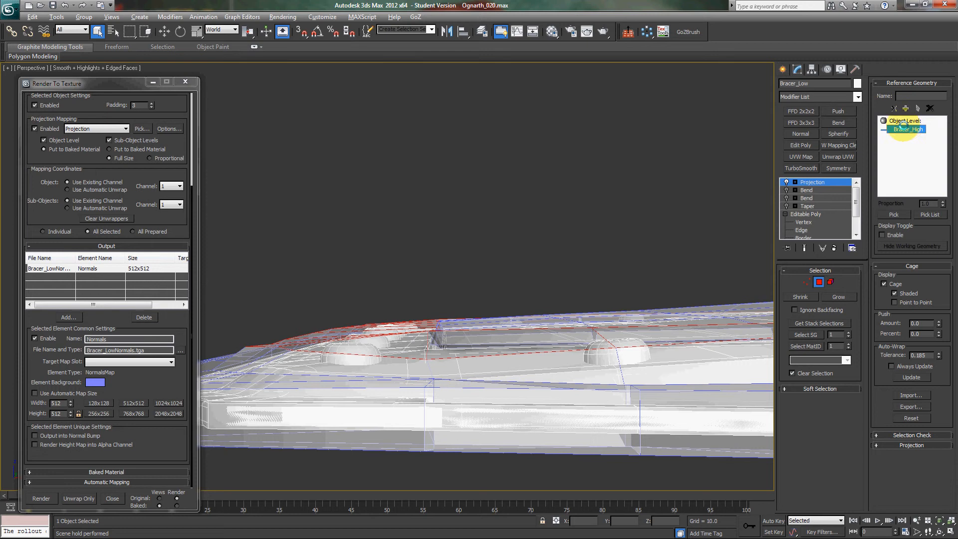
# Step: Expand the Projection modifier's sub-object levels and return to Face level with the Select tool active
pyautogui.click(818, 283)
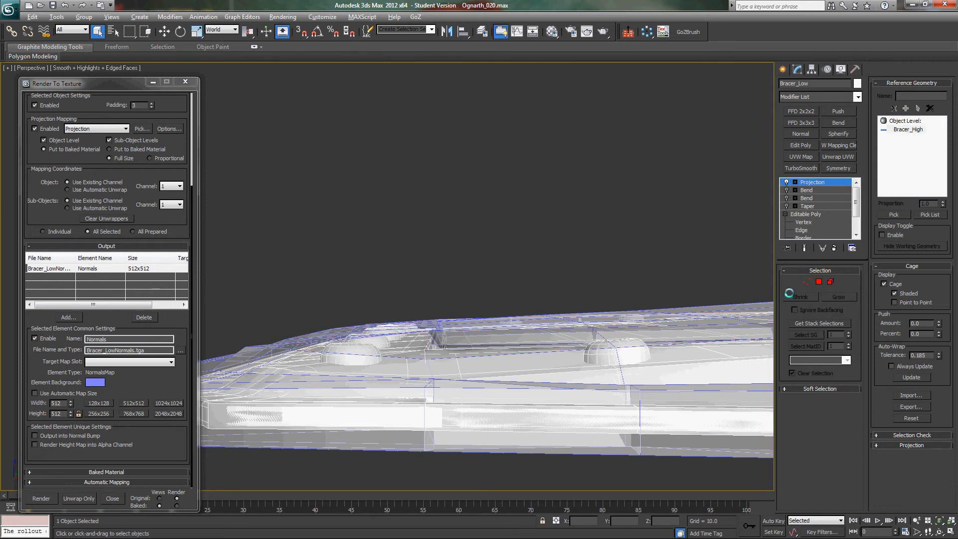
pyautogui.click(794, 183)
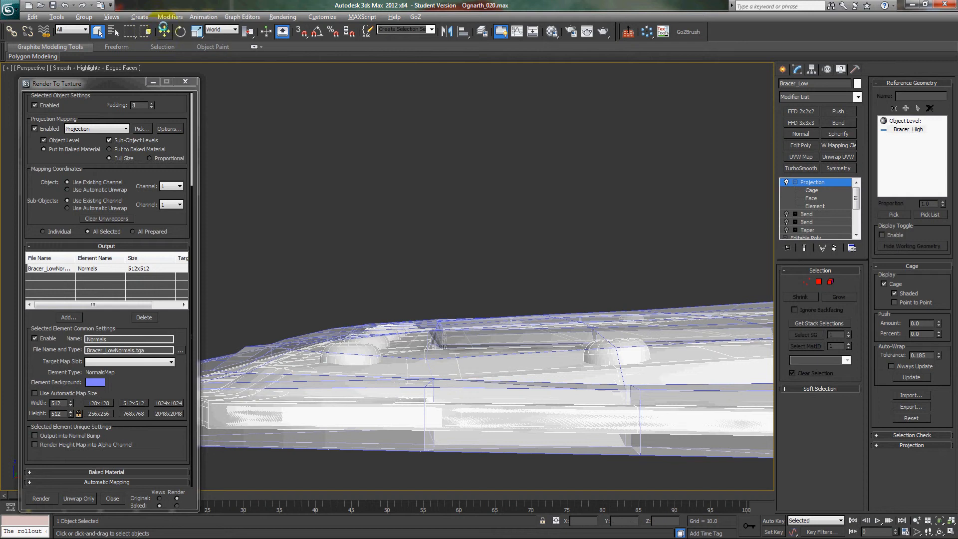
pyautogui.click(165, 32)
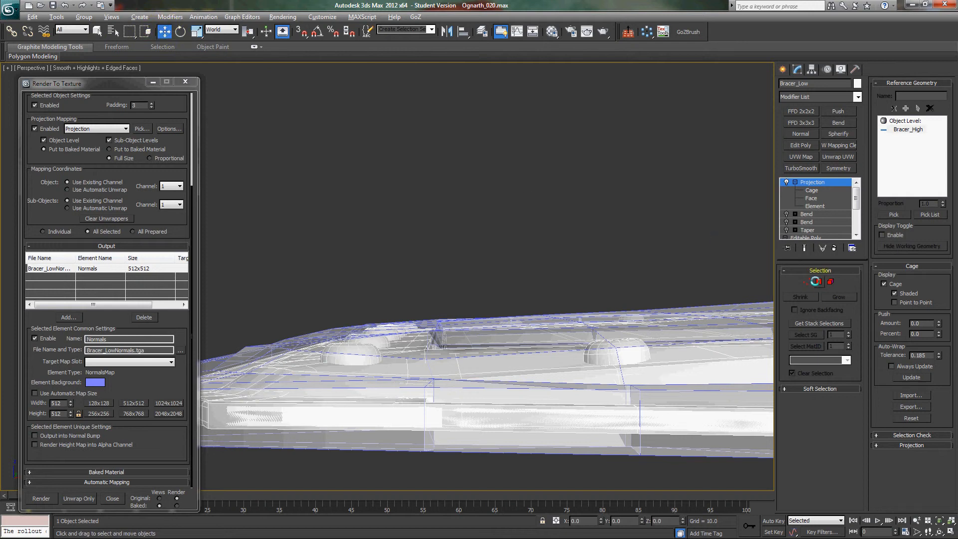
pyautogui.click(817, 282)
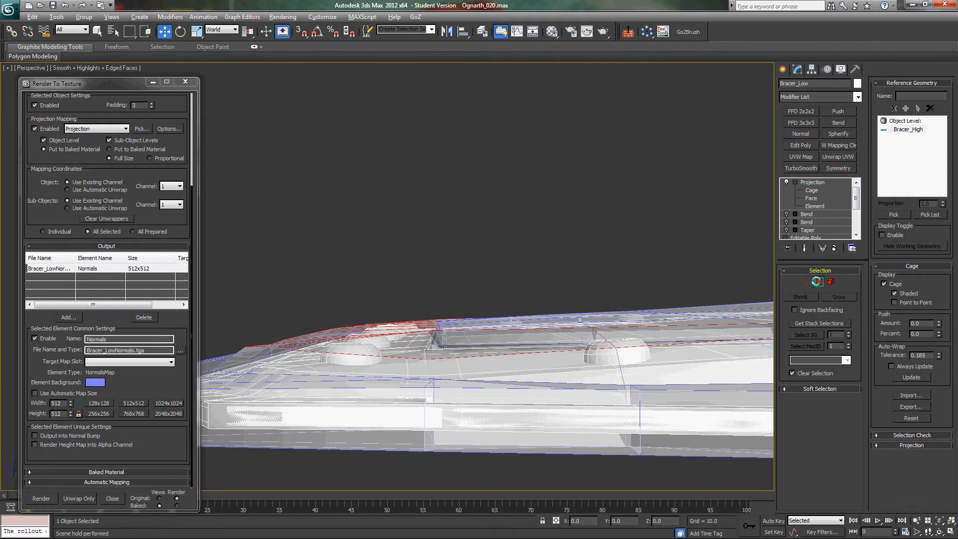
pyautogui.click(98, 31)
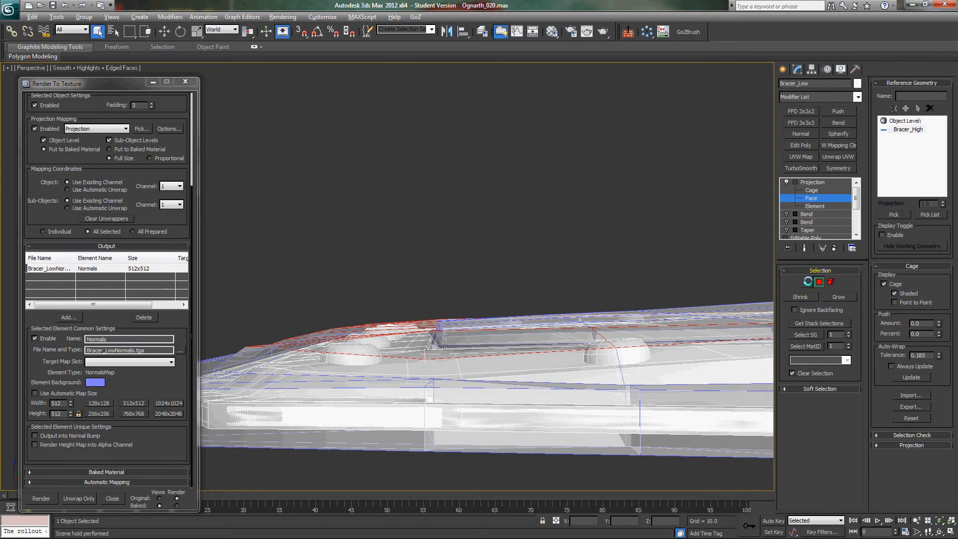
# Step: Switch the Projection modifier on Bracer_Low from Face to Cage sub-object level
pyautogui.click(564, 346)
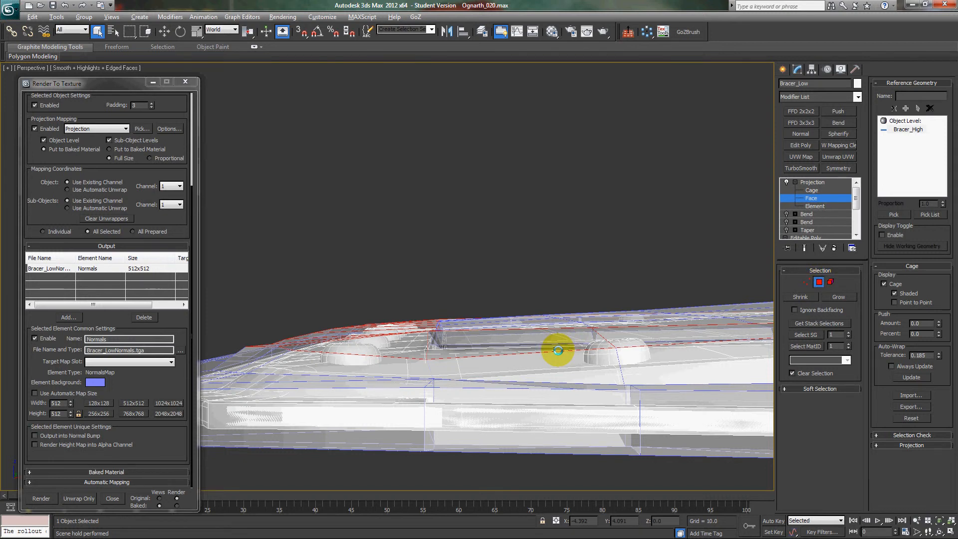
pyautogui.rightClick(558, 350)
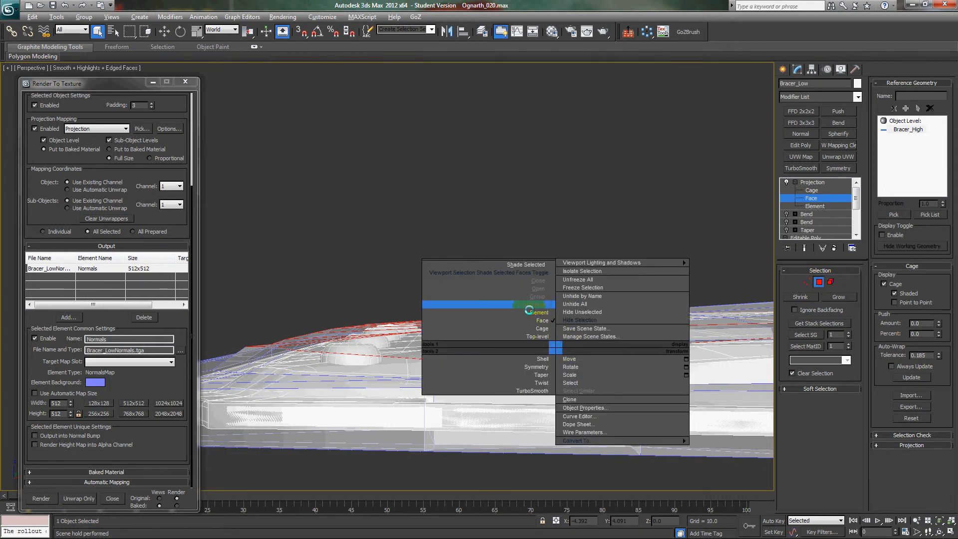
pyautogui.click(727, 310)
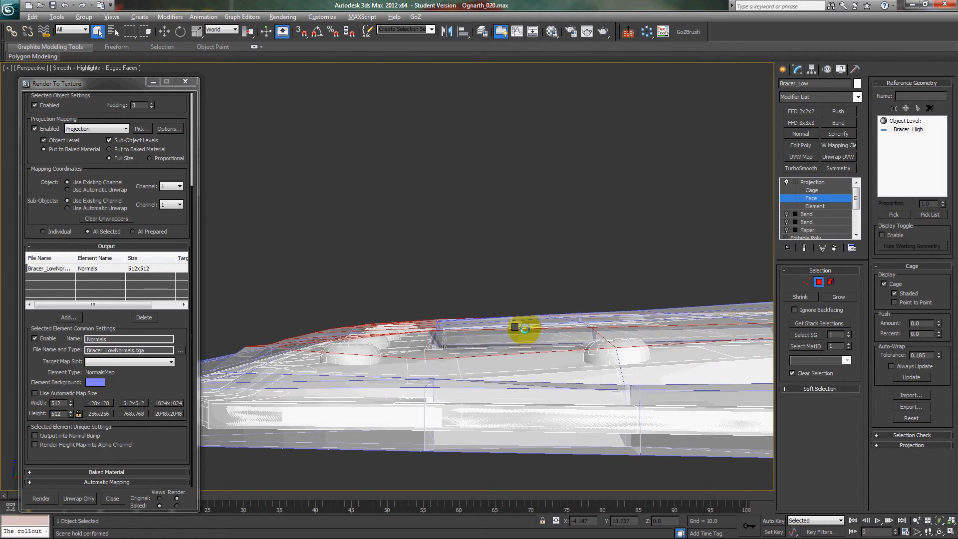
pyautogui.rightClick(524, 329)
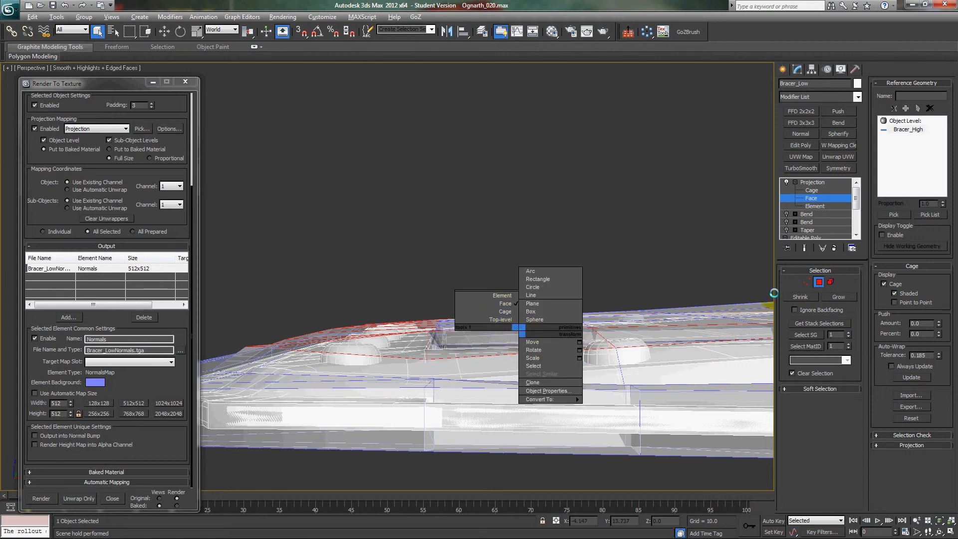
pyautogui.click(808, 283)
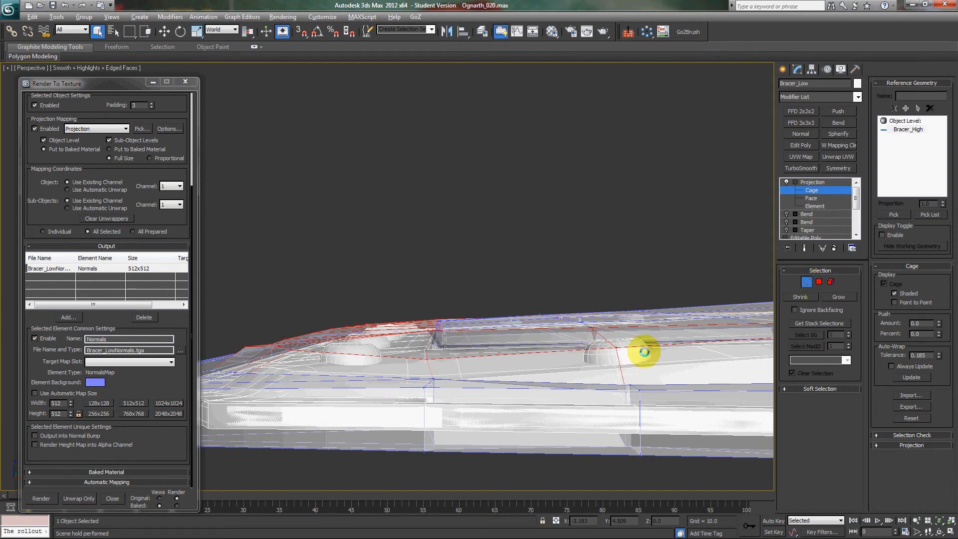
# Step: Move the selected border cage vertices up along Z to about 0.493 so the cage clears the rivet tops
pyautogui.moveTo(647, 358); pyautogui.dragTo(462, 359, button='middle')
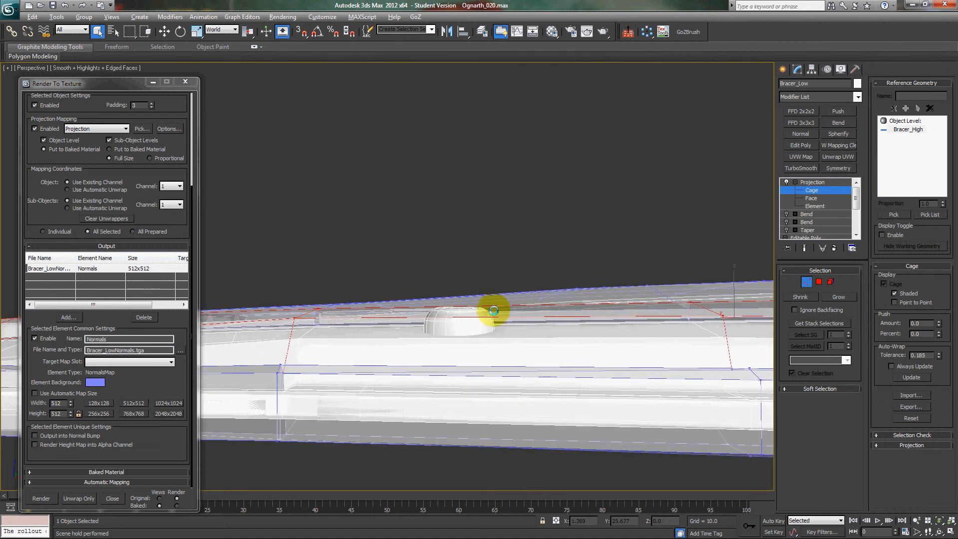
pyautogui.scroll(3, 450, 315)
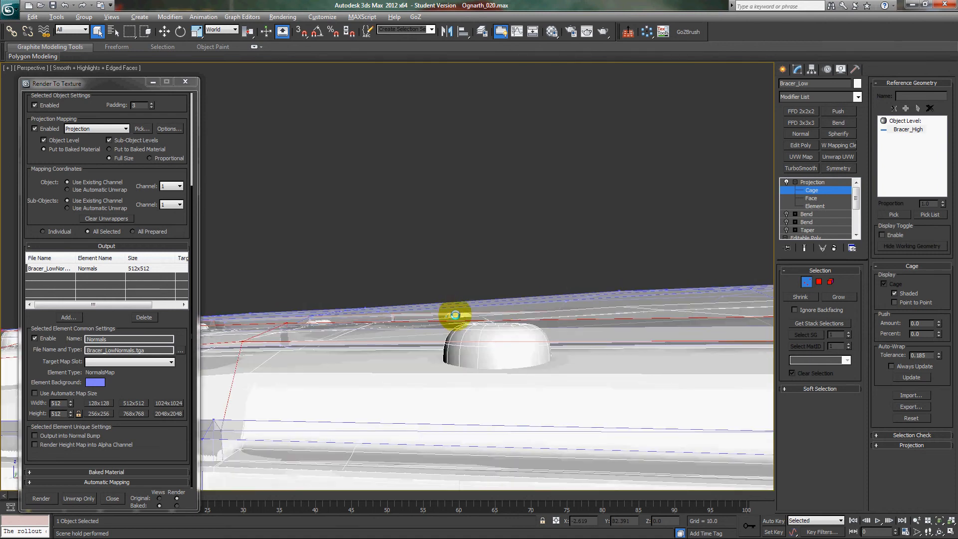
pyautogui.moveTo(629, 347); pyautogui.dragTo(552, 335, button='middle')
pyautogui.press('w')
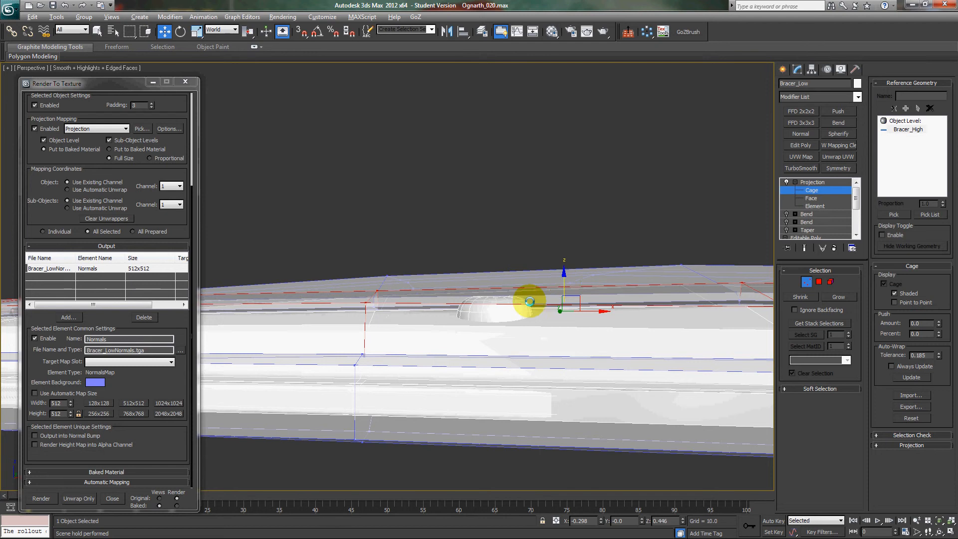
pyautogui.moveTo(524, 300); pyautogui.dragTo(554, 324, button='middle')
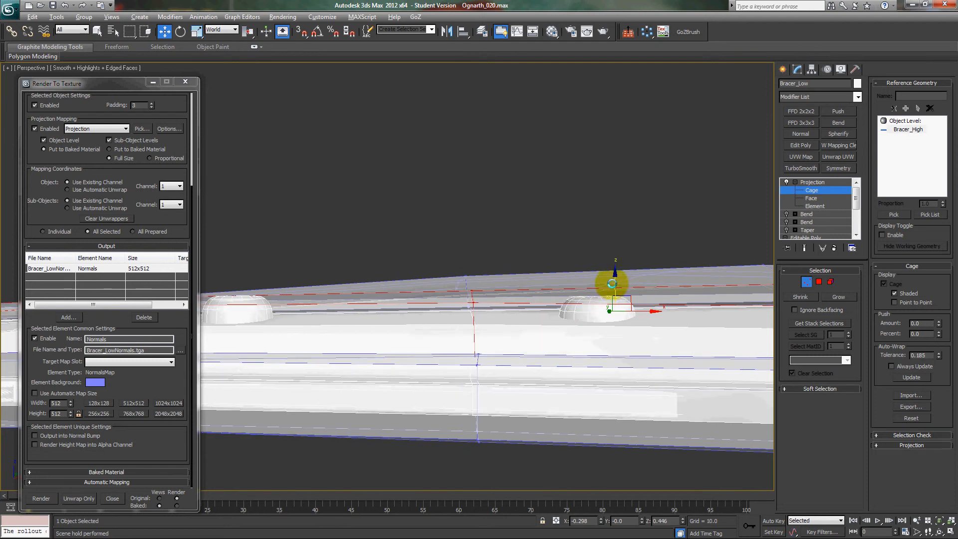
pyautogui.moveTo(614, 283); pyautogui.dragTo(614, 277)
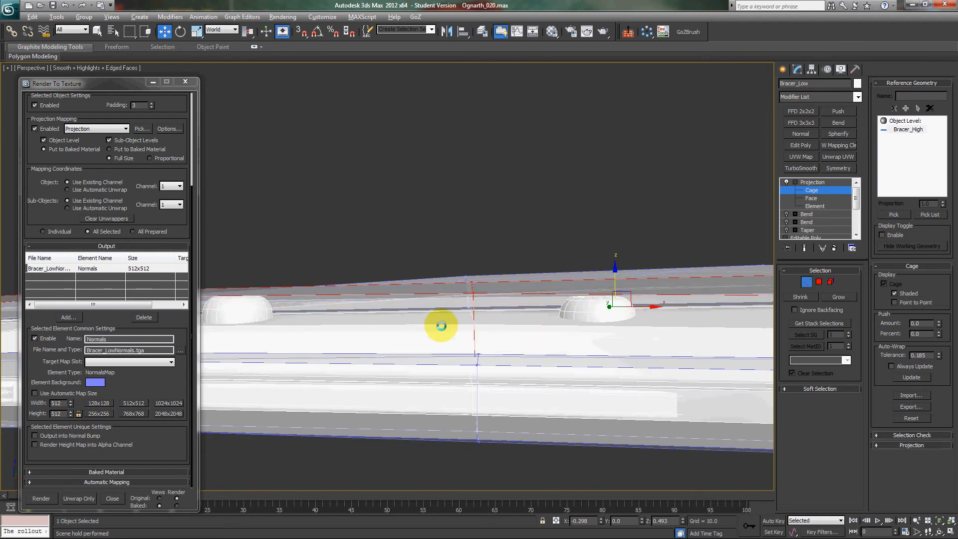
# Step: Check the raised cage along the rivet border and corner, then clear the vertex selection and leave Cage level
pyautogui.keyDown('alt'); pyautogui.moveTo(442, 325); pyautogui.dragTo(595, 361, button='middle'); pyautogui.keyUp('alt')
pyautogui.keyDown('alt'); pyautogui.moveTo(414, 374); pyautogui.dragTo(468, 372, button='middle'); pyautogui.keyUp('alt')
pyautogui.keyDown('alt'); pyautogui.moveTo(316, 368); pyautogui.dragTo(627, 367, button='middle'); pyautogui.keyUp('alt')
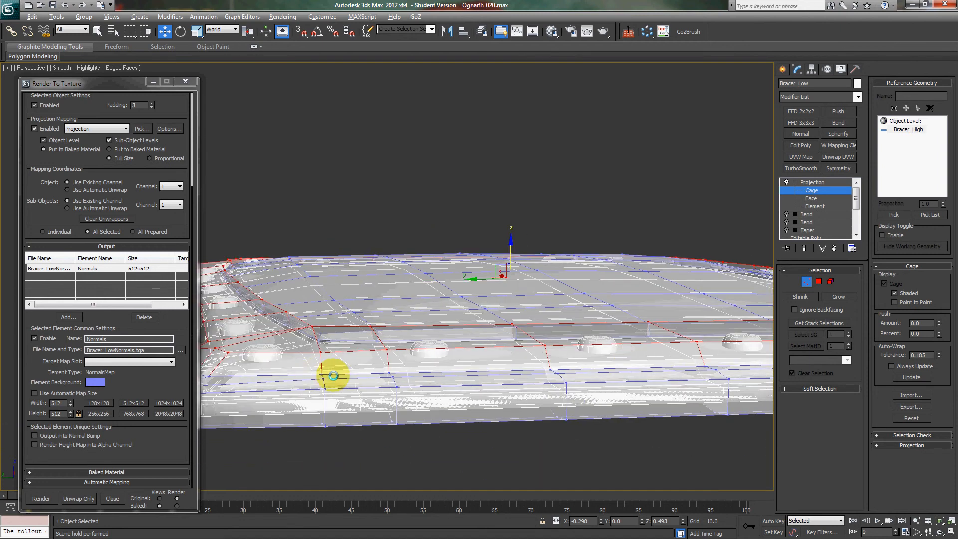
pyautogui.keyDown('alt'); pyautogui.moveTo(334, 434); pyautogui.dragTo(436, 424, button='middle'); pyautogui.keyUp('alt')
pyautogui.click(380, 349)
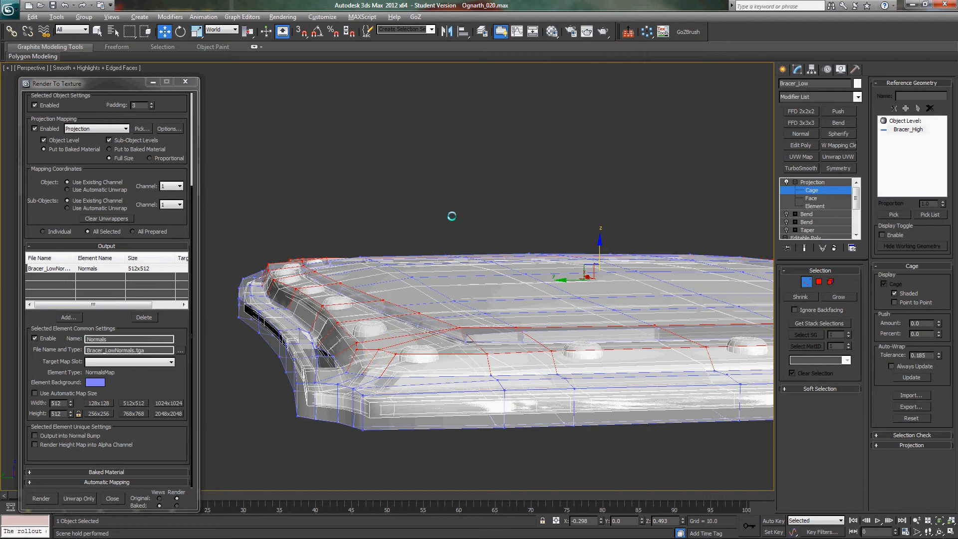
pyautogui.click(440, 211)
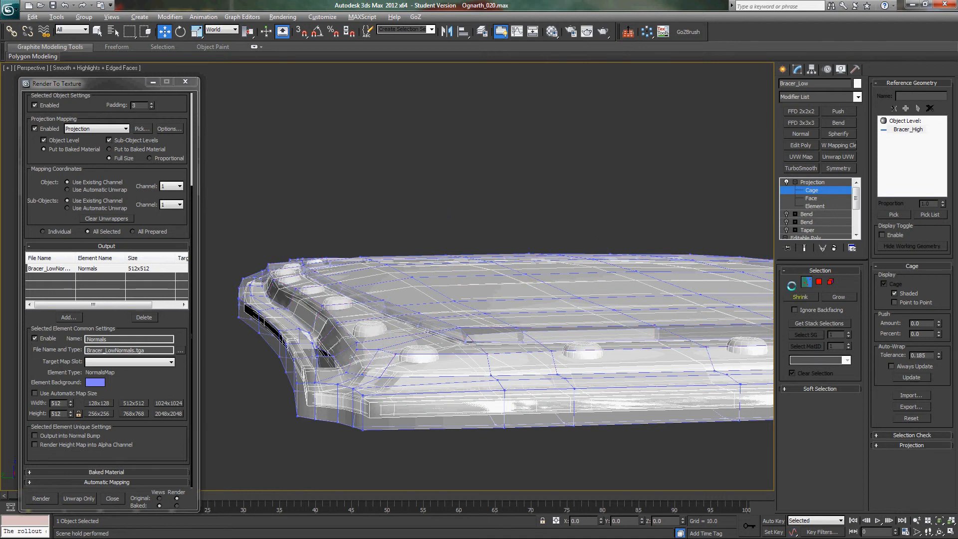
pyautogui.click(805, 283)
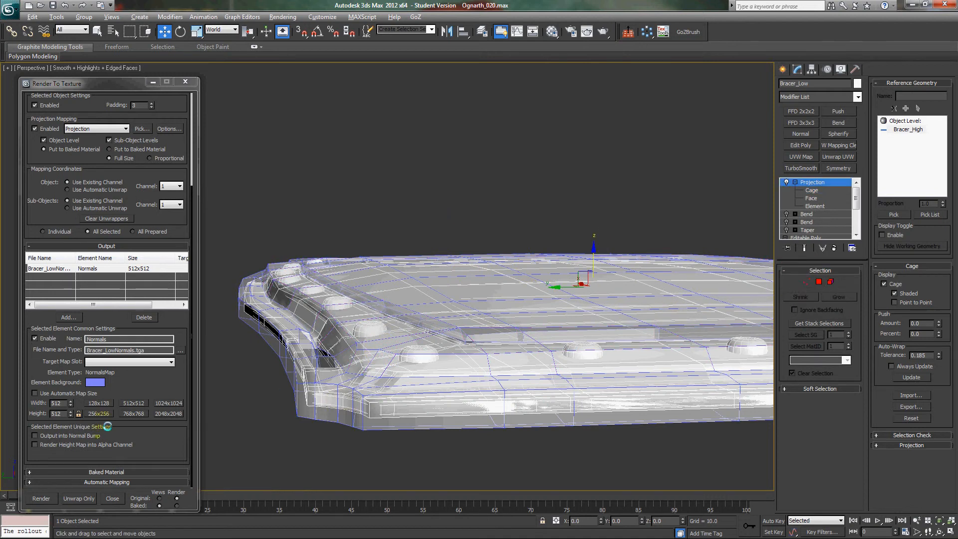
# Step: Bake the Bracer_Low normal map, examine the rivet border in the rendered frame and close it
pyautogui.click(50, 497)
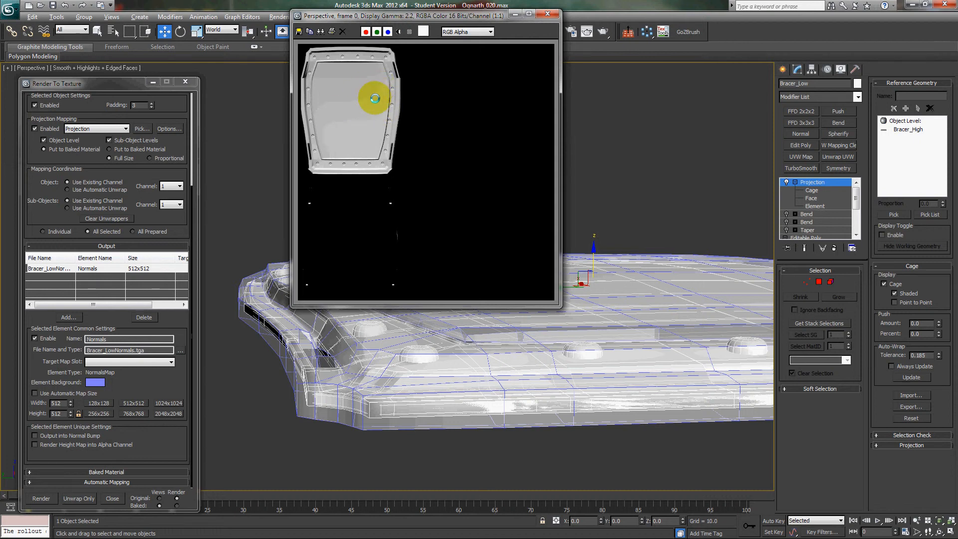
pyautogui.scroll(1, 374, 100)
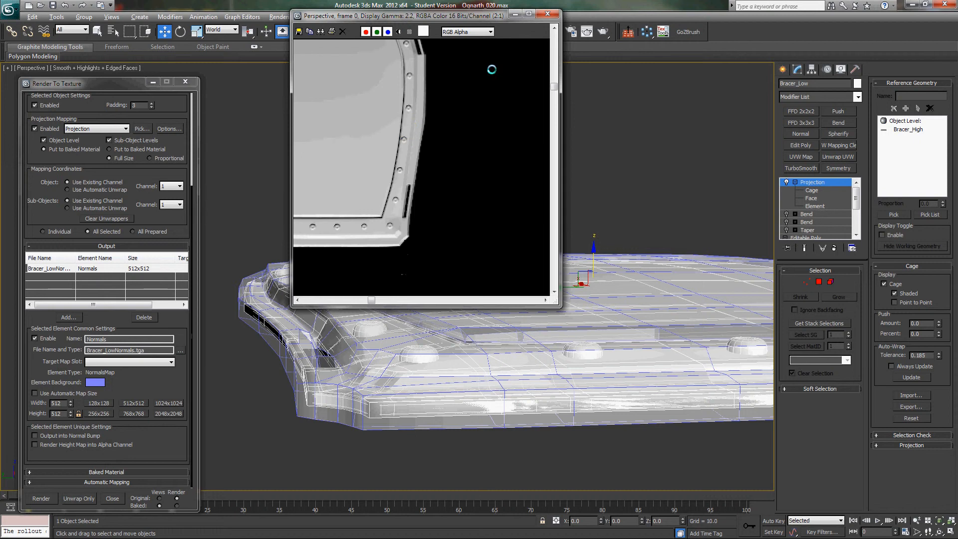
pyautogui.click(547, 14)
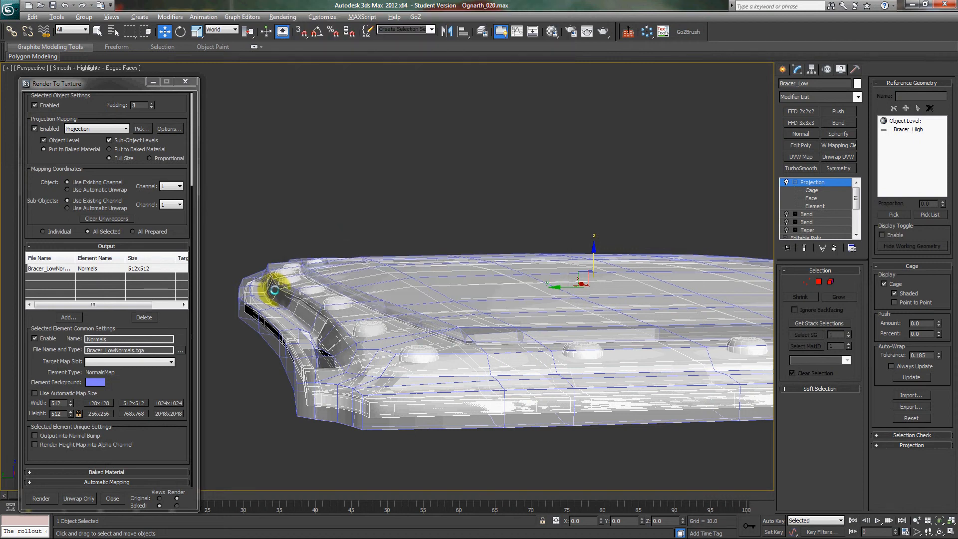
pyautogui.click(97, 68)
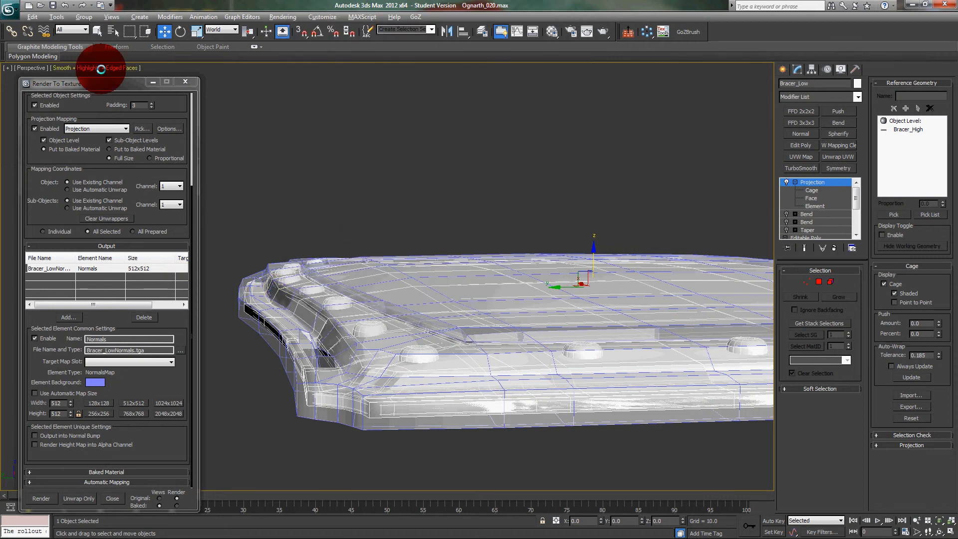
pyautogui.moveTo(162, 140)
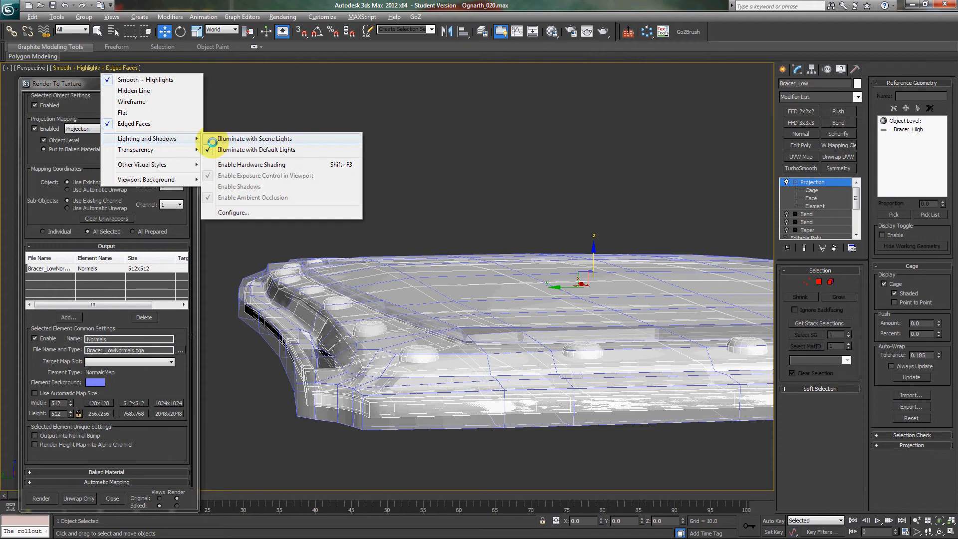
pyautogui.click(591, 255)
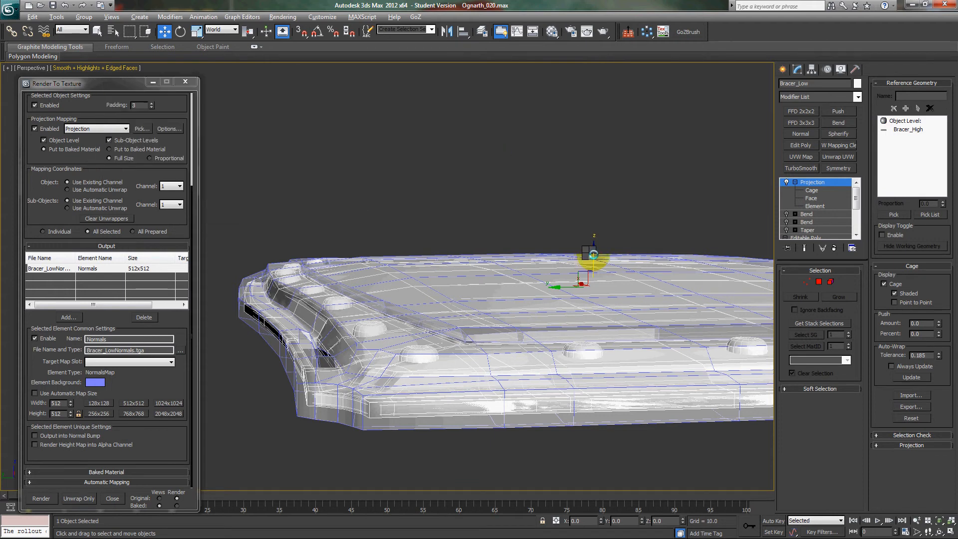
# Step: Hide Bracer_Low to expose the high-poly mesh and select Bracer_High
pyautogui.rightClick(593, 250)
pyautogui.click(593, 250)
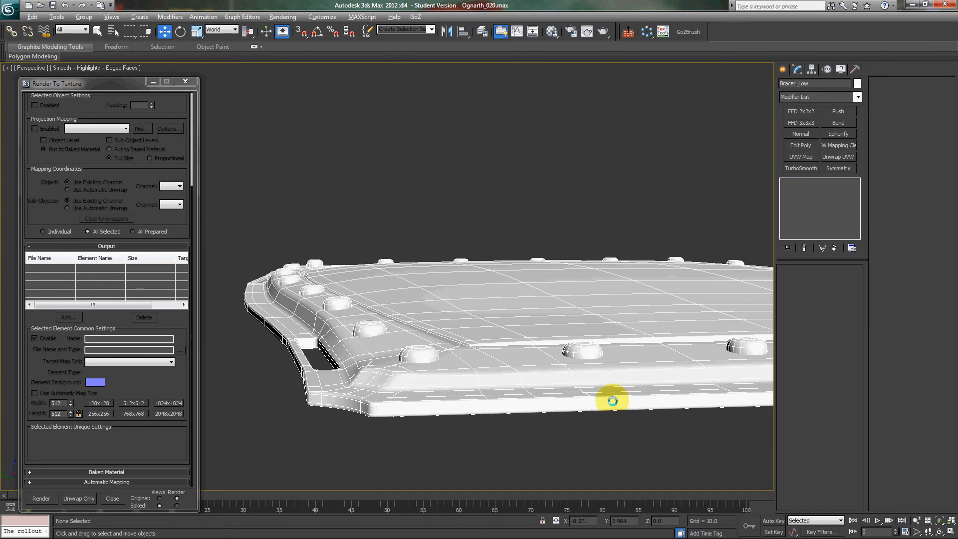
pyautogui.click(593, 324)
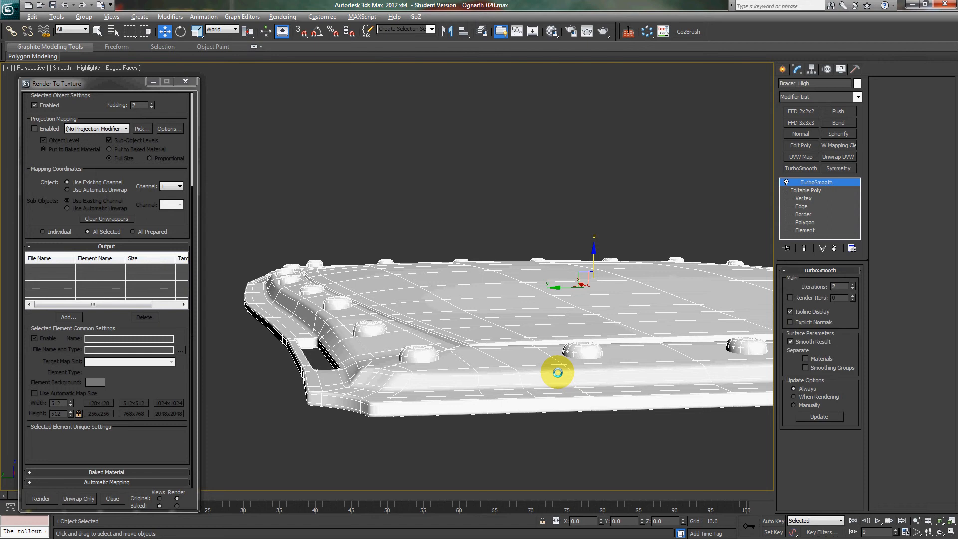
# Step: Deselect Bracer_High and undo the hiding of Bracer_Low, leaving the low-poly mesh selected
pyautogui.click(468, 221)
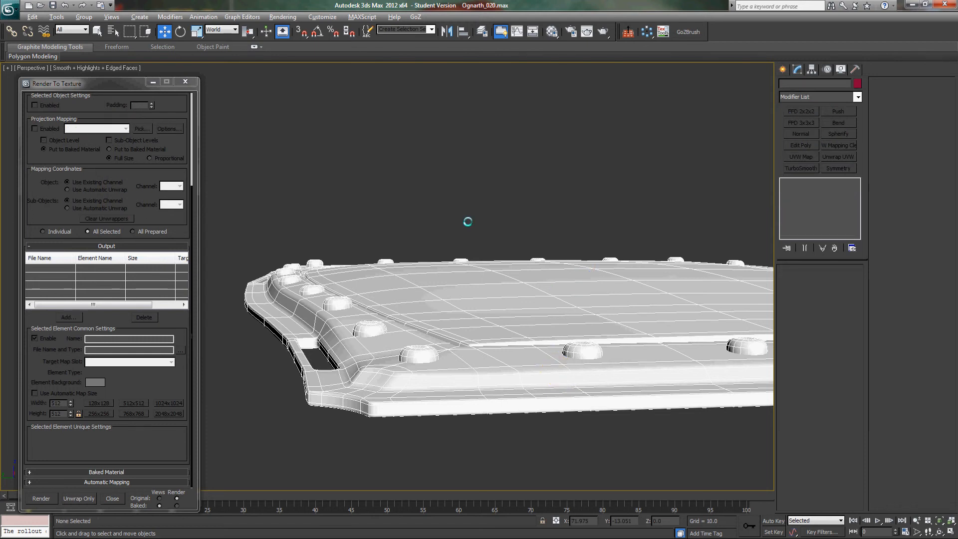
pyautogui.hotkey('ctrl', 'z')
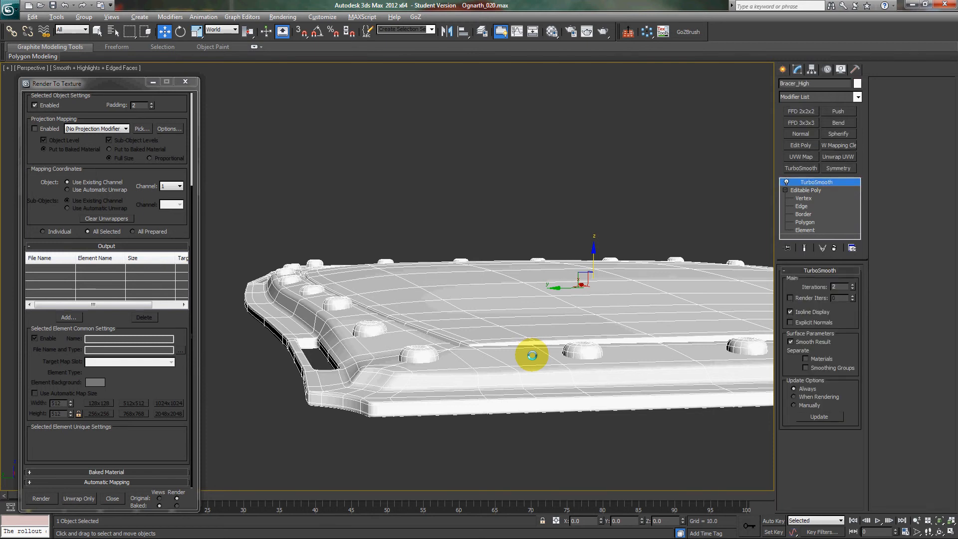
pyautogui.hotkey('ctrl', 'z')
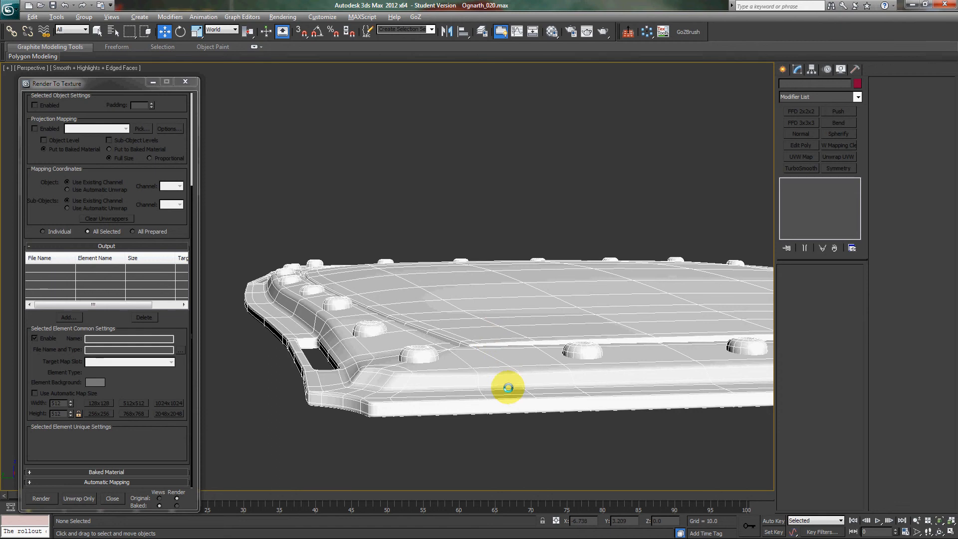
pyautogui.click(561, 384)
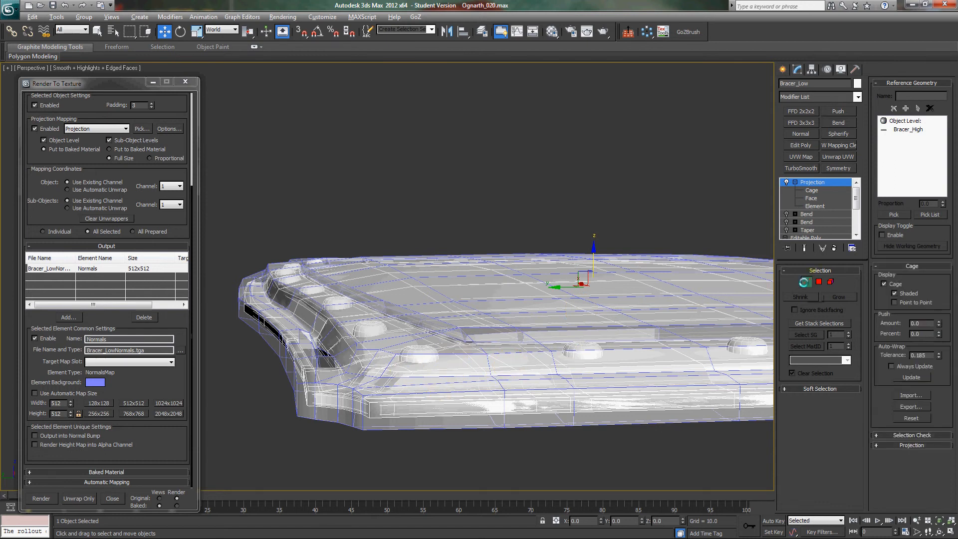
# Step: At Cage level, select two vertices between the near-edge rivets, lower them to about Z 0.153 and bake the map again
pyautogui.click(804, 282)
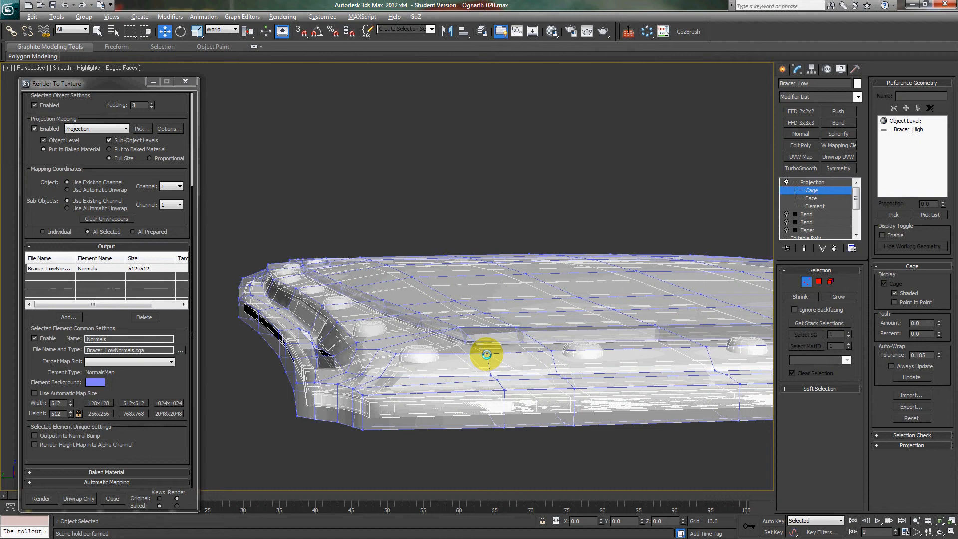
pyautogui.click(543, 346)
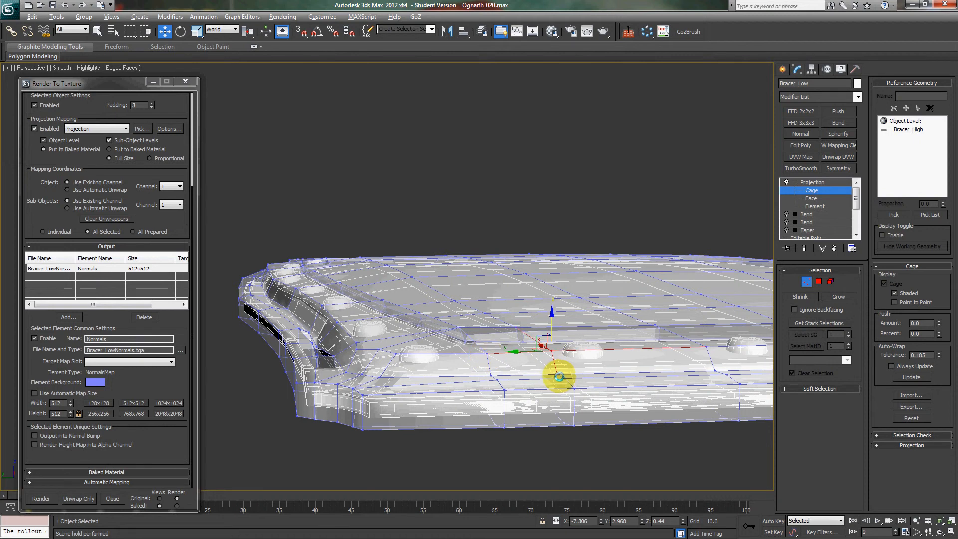
pyautogui.keyDown('ctrl'); pyautogui.click(556, 373); pyautogui.keyUp('ctrl')
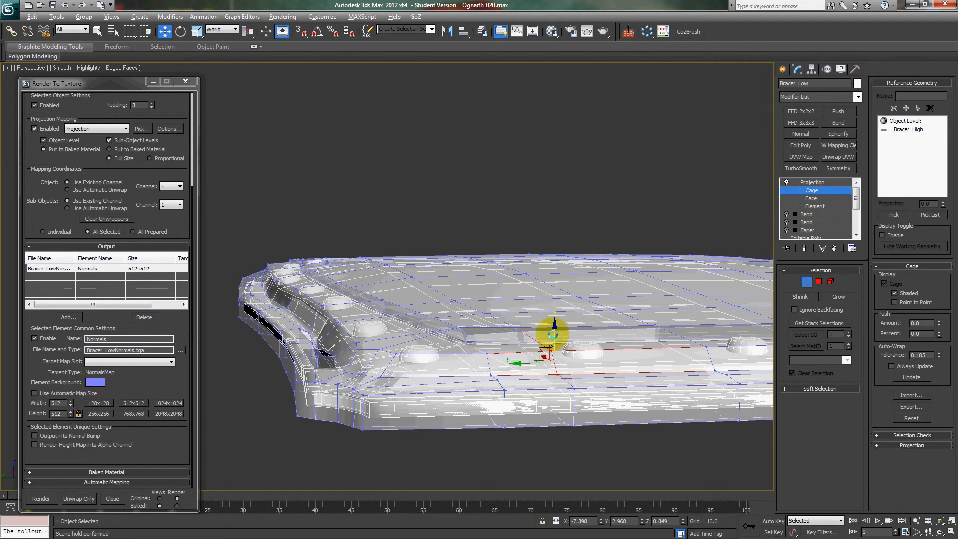
pyautogui.moveTo(553, 336); pyautogui.dragTo(595, 381)
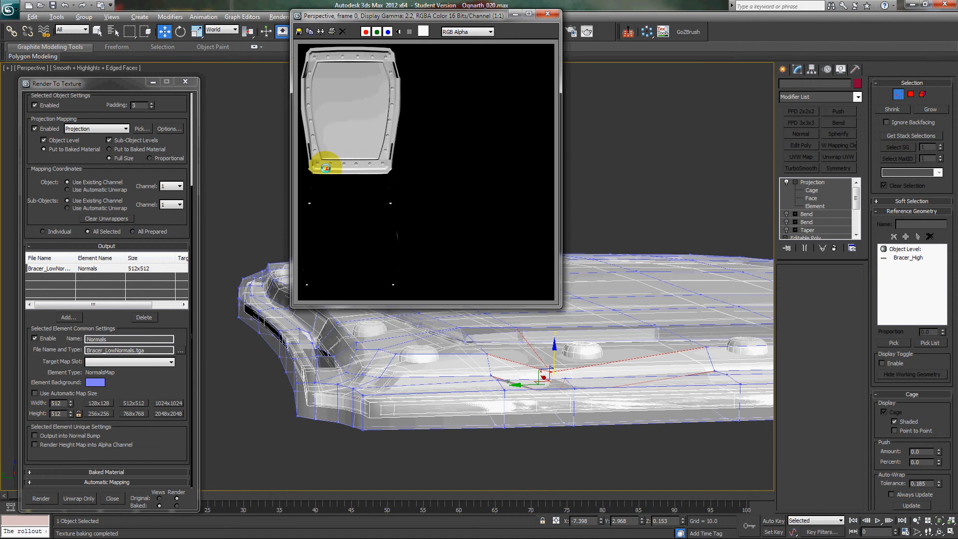
# Step: Examine the near border in the new bake at up to 8:1, close it, and raise the two cage vertices to about Z 0.338
pyautogui.scroll(1, 325, 168)
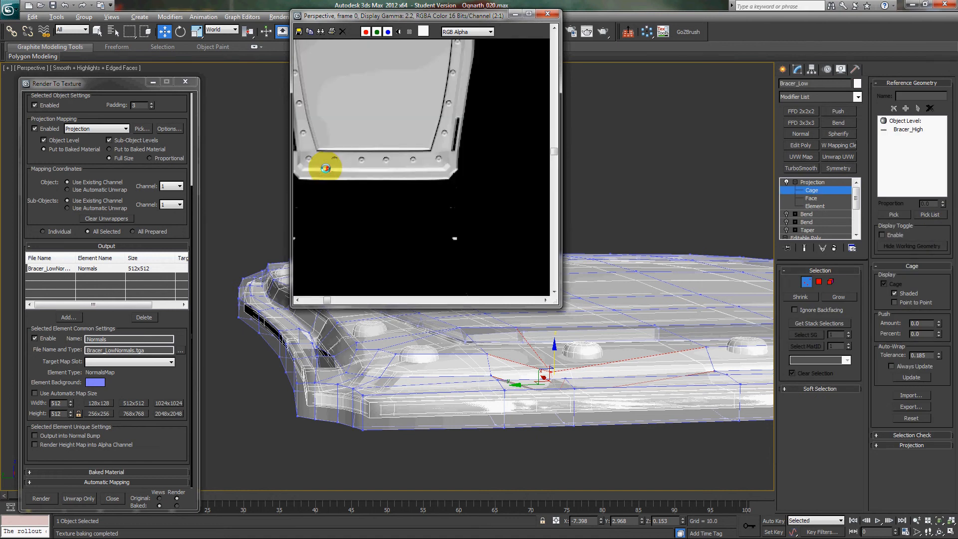
pyautogui.scroll(1, 325, 172)
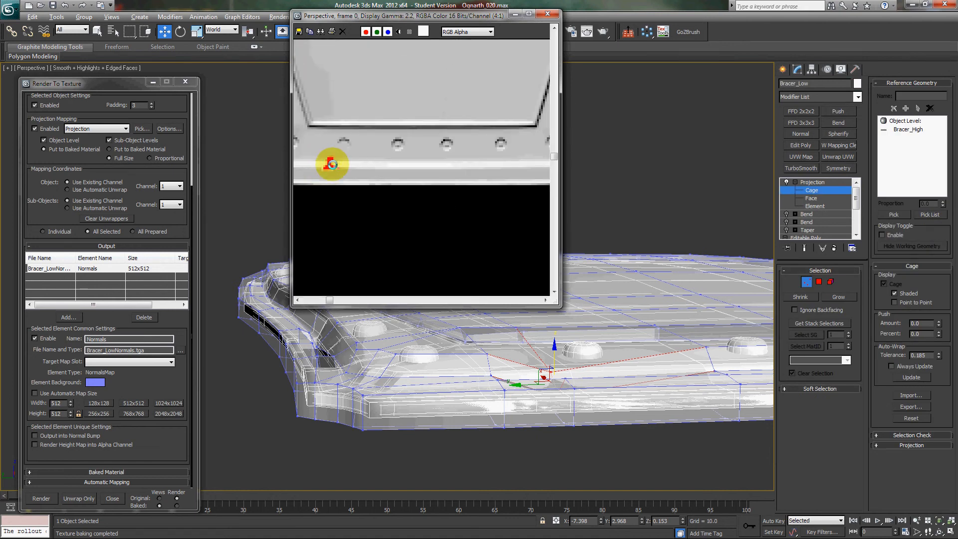
pyautogui.scroll(1, 331, 165)
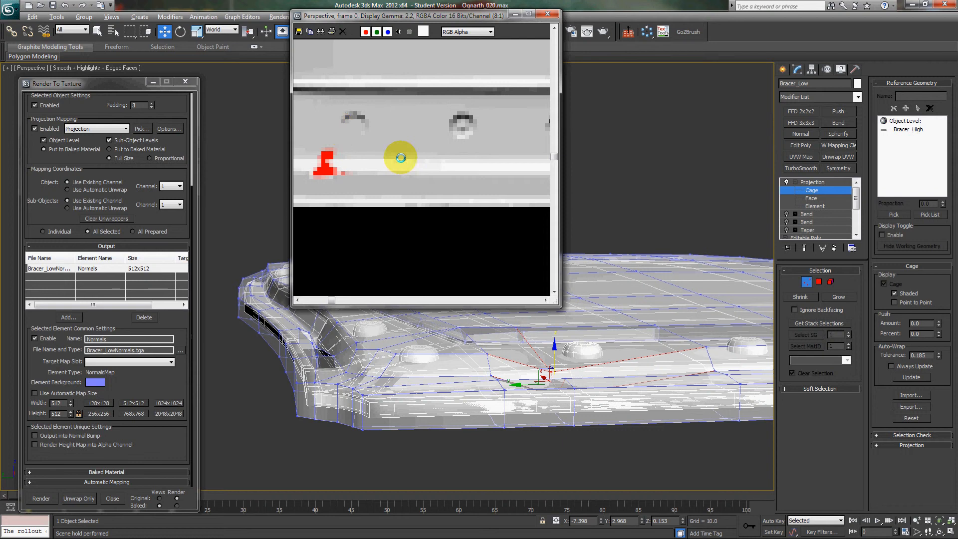
pyautogui.click(547, 14)
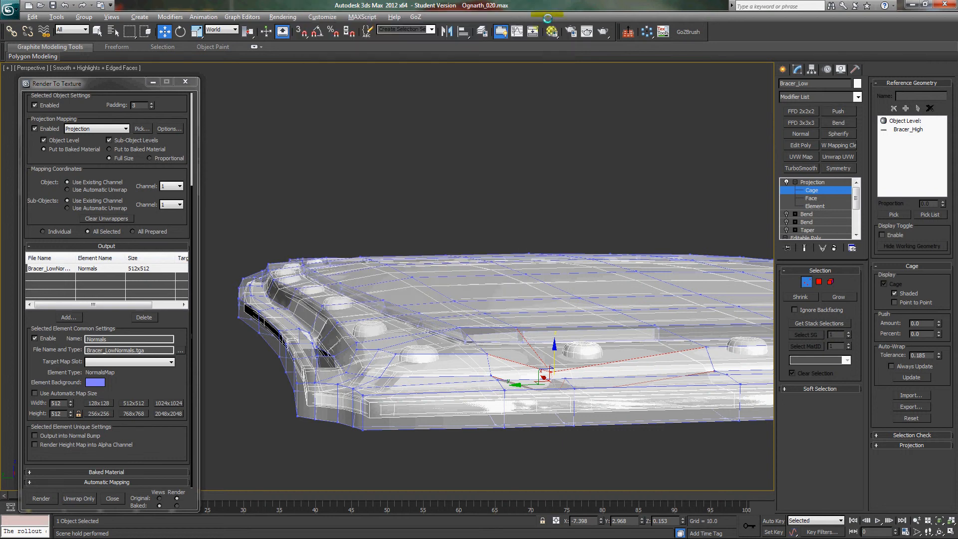
pyautogui.moveTo(554, 350)
pyautogui.mouseDown()
pyautogui.moveTo(554, 330)
pyautogui.moveTo(539, 350)
pyautogui.mouseUp()
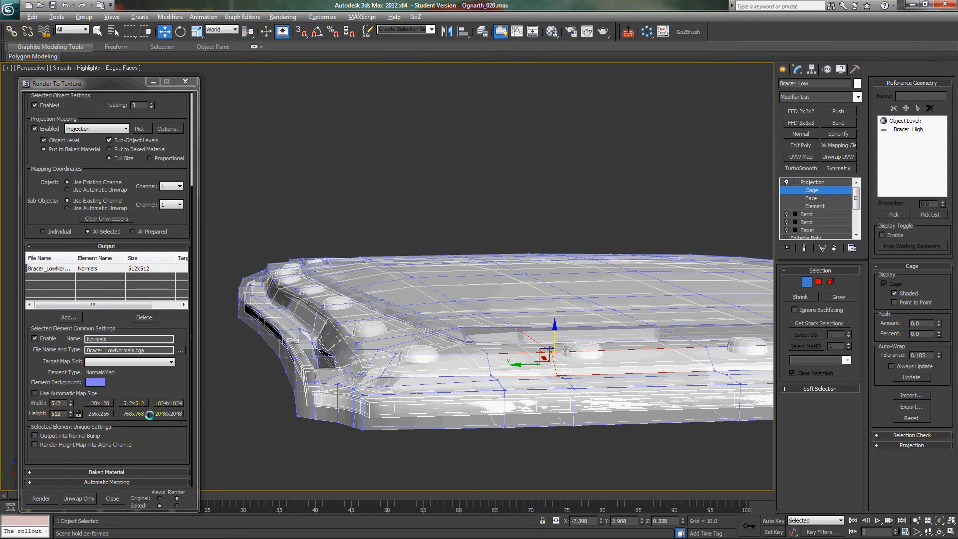
# Step: Set the normal map output size to 2048x2048 and delete the Projection modifier from Bracer_Low
pyautogui.click(158, 414)
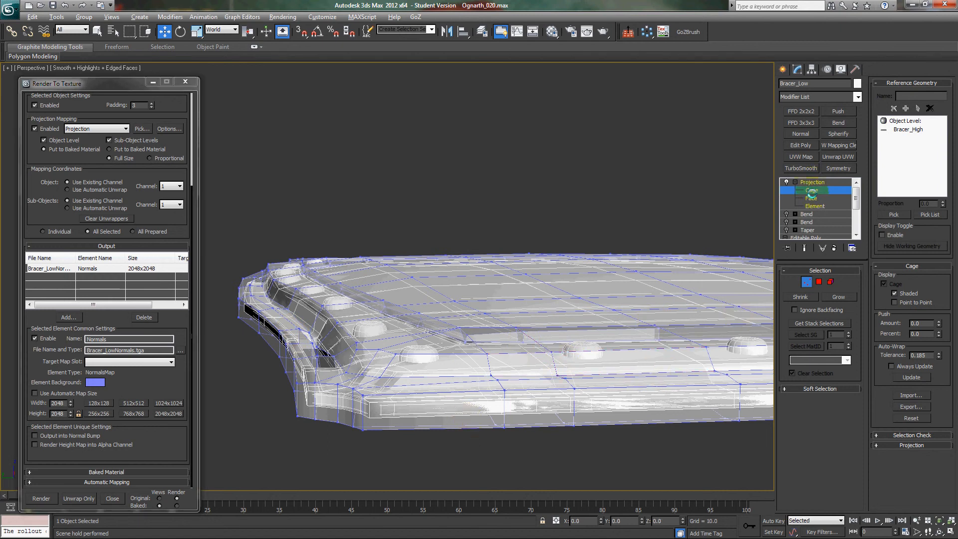
pyautogui.click(809, 279)
pyautogui.click(812, 189)
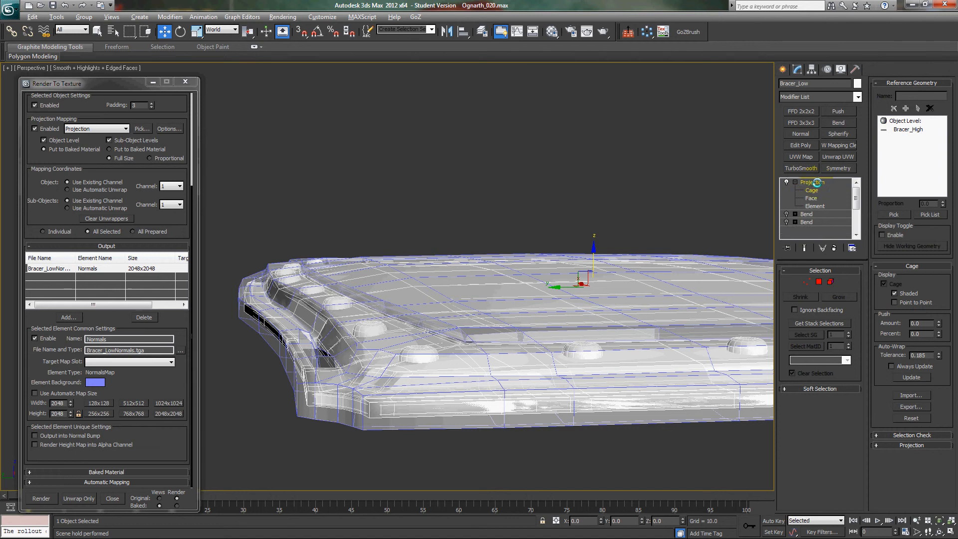
pyautogui.rightClick(815, 182)
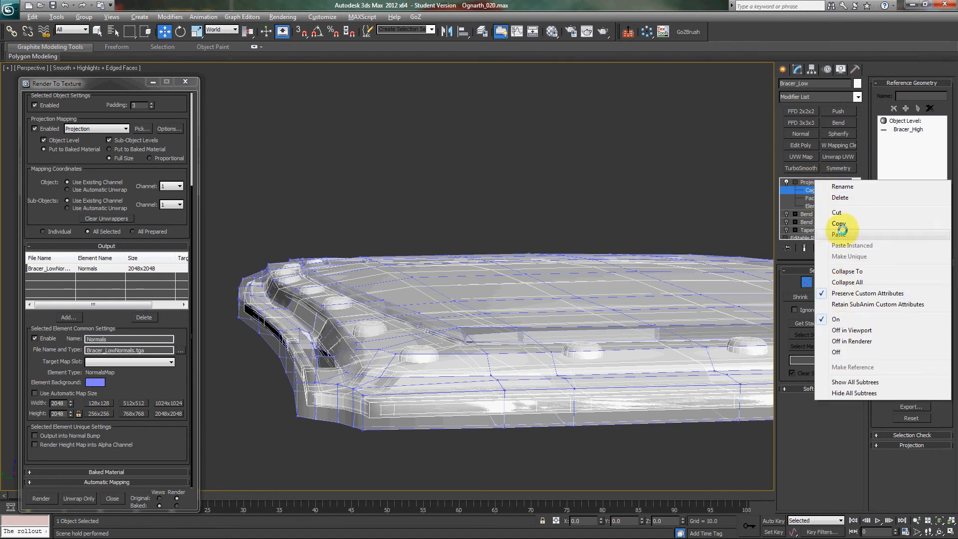
pyautogui.click(840, 197)
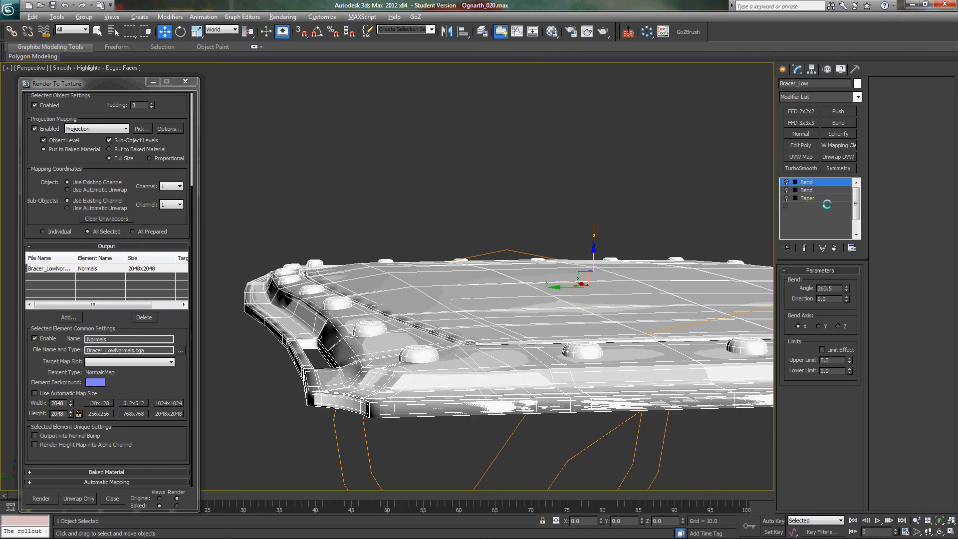
# Step: Hide Bracer_High and select the Bracer_Low mesh
pyautogui.click(372, 325)
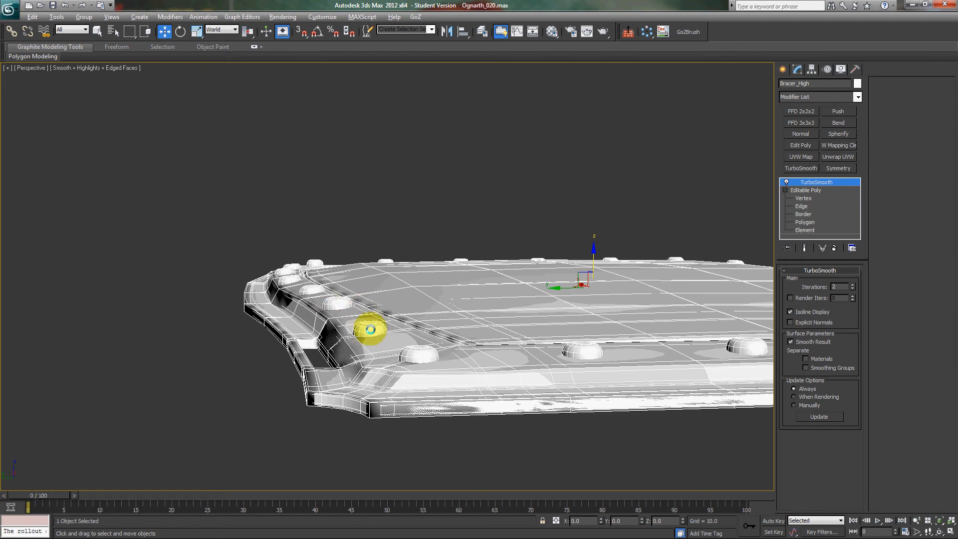
pyautogui.rightClick(368, 327)
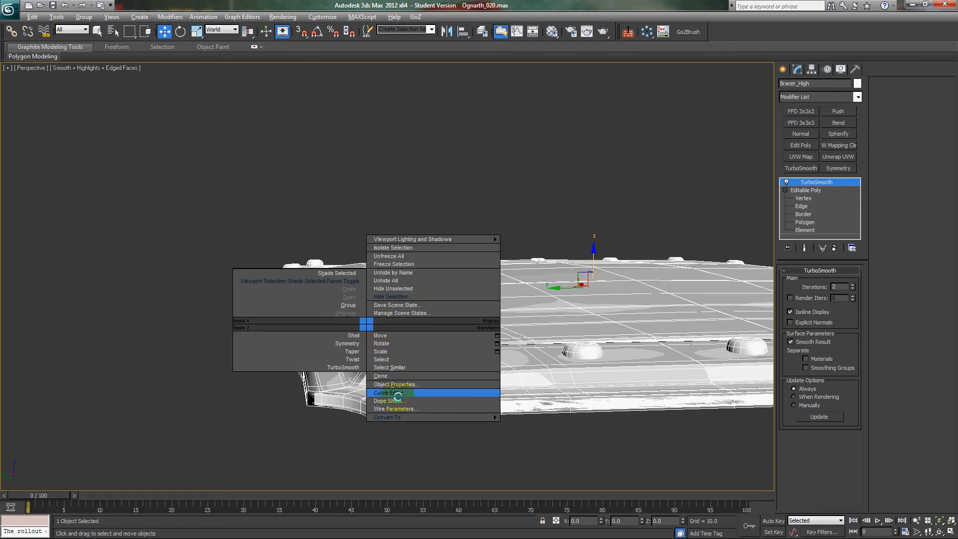
pyautogui.click(398, 297)
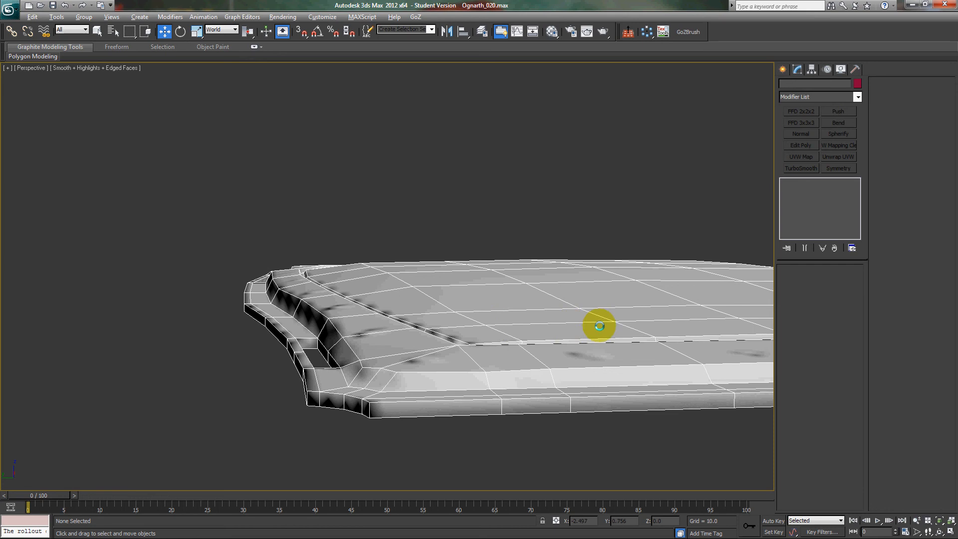
pyautogui.moveTo(599, 325); pyautogui.dragTo(469, 321, button='middle')
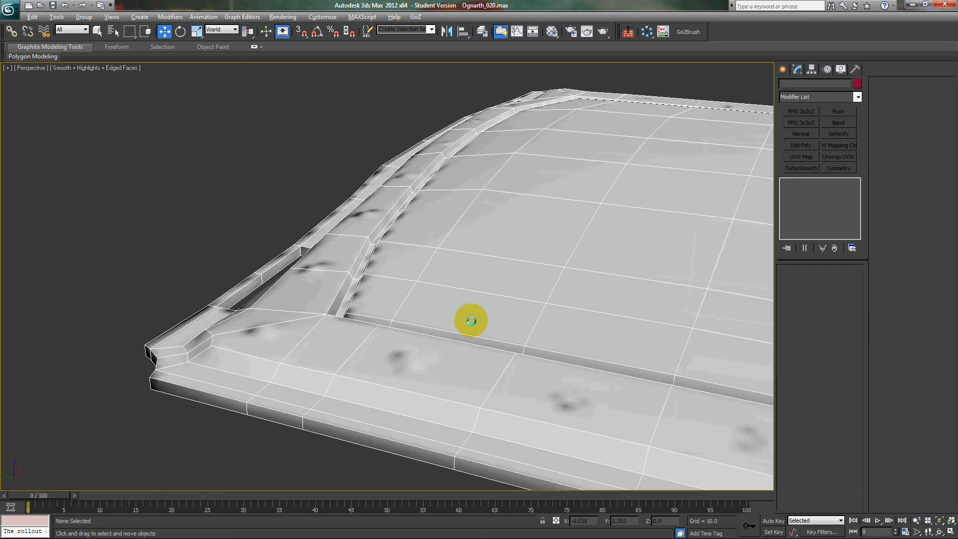
pyautogui.click(499, 318)
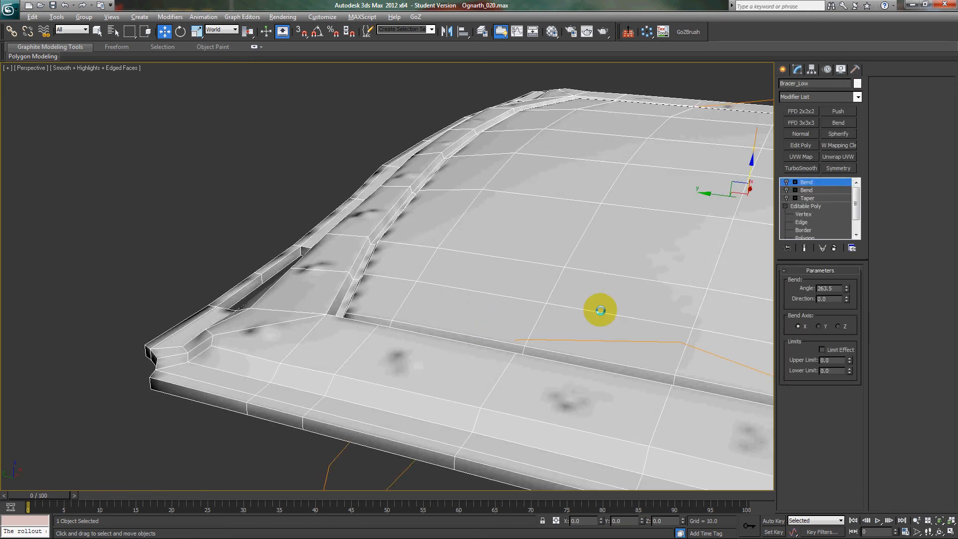
pyautogui.moveTo(602, 312); pyautogui.dragTo(551, 310, button='middle')
pyautogui.scroll(-2, 551, 310)
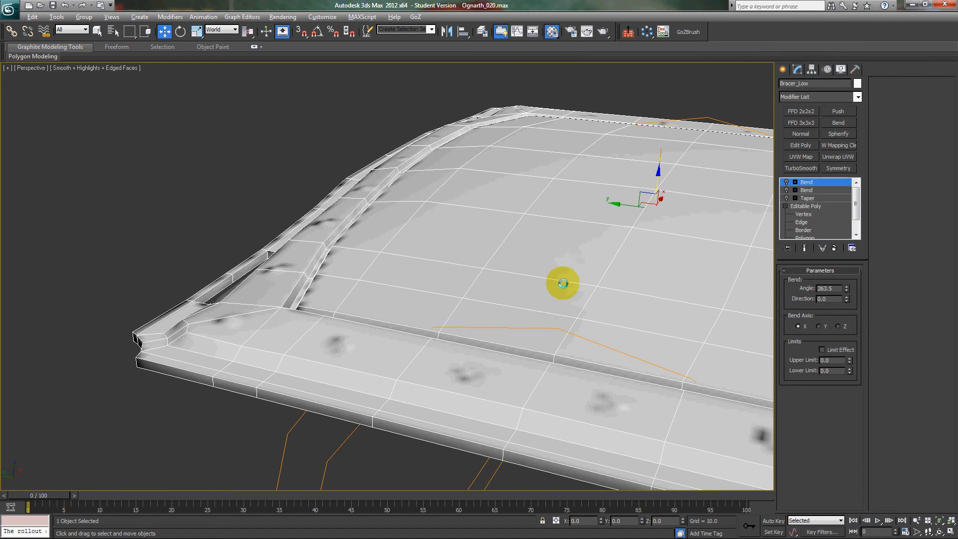
# Step: Assign the unused 15 - Default material to Bracer_Low
pyautogui.press('m')
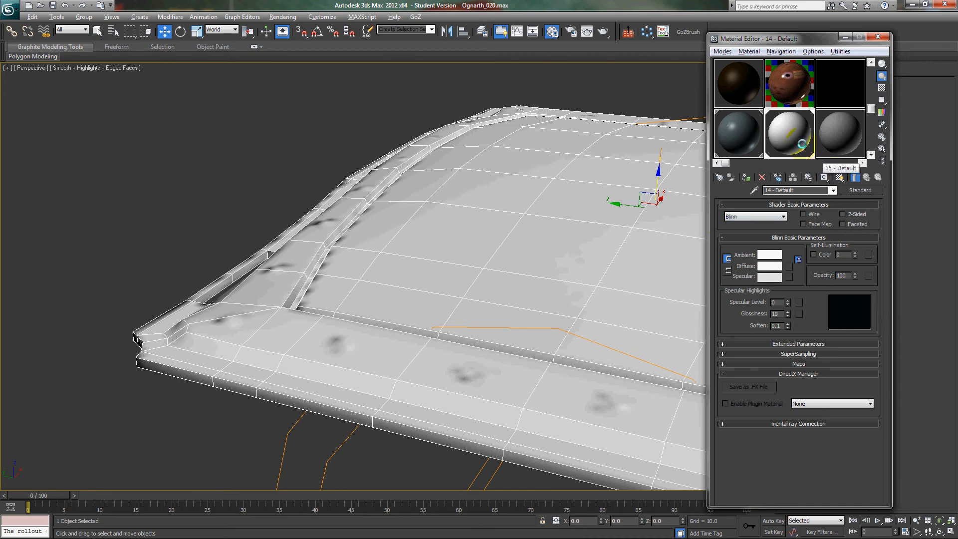
pyautogui.click(800, 364)
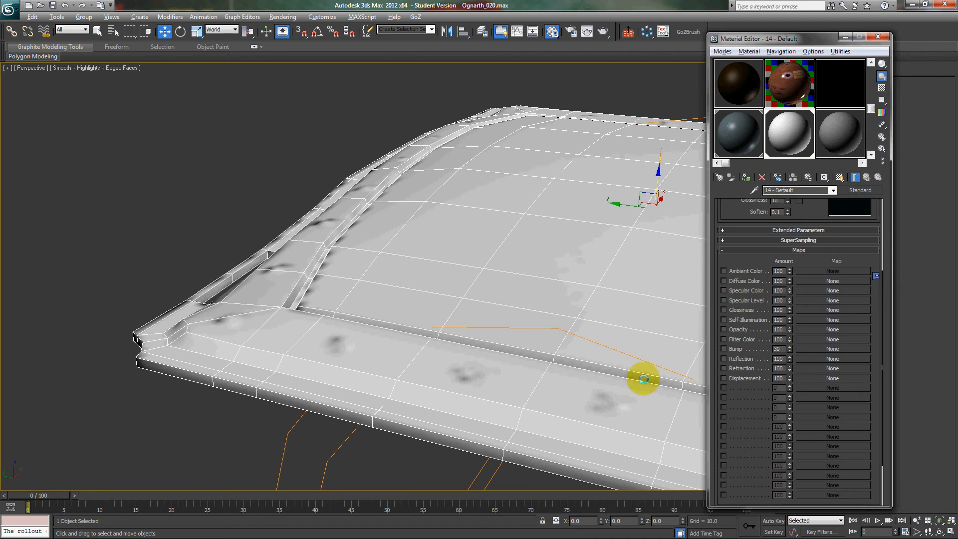
pyautogui.click(825, 134)
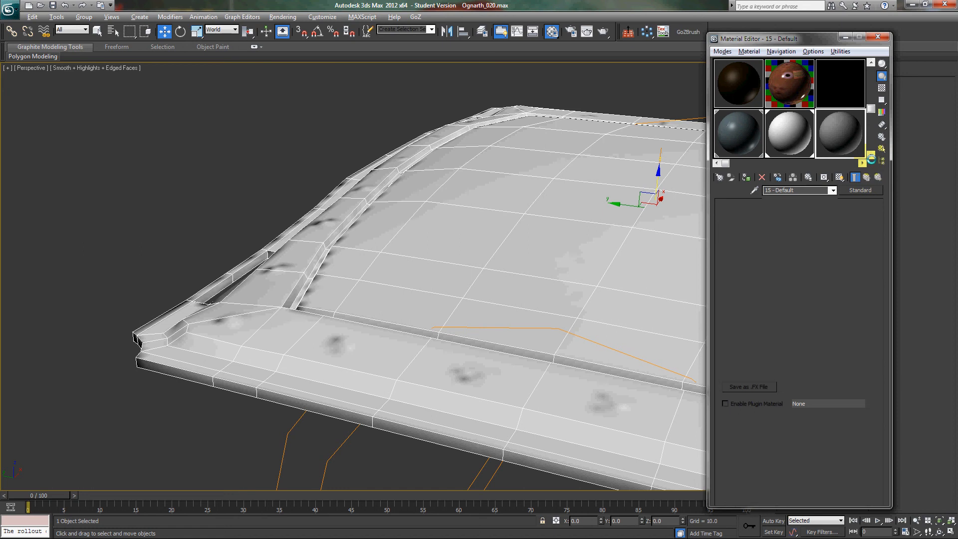
pyautogui.click(871, 157)
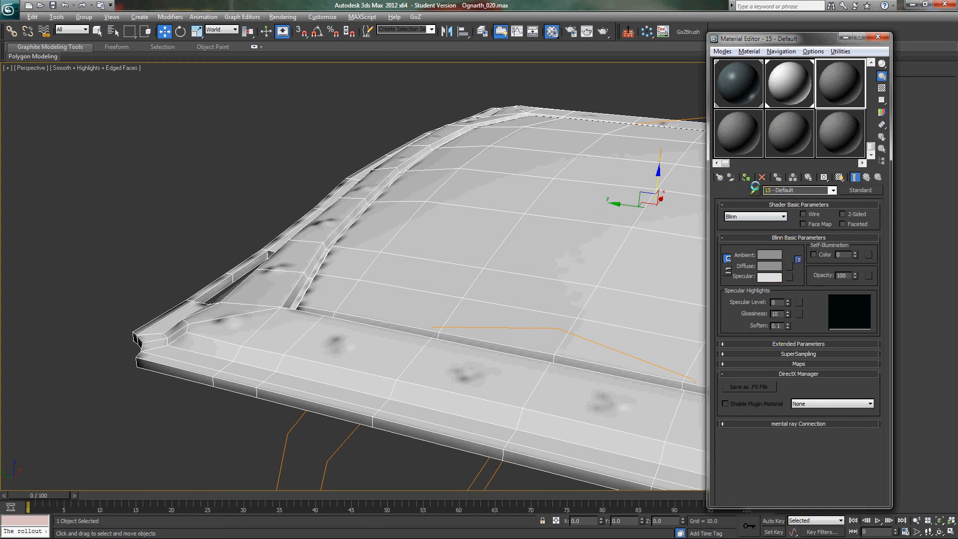
pyautogui.click(747, 177)
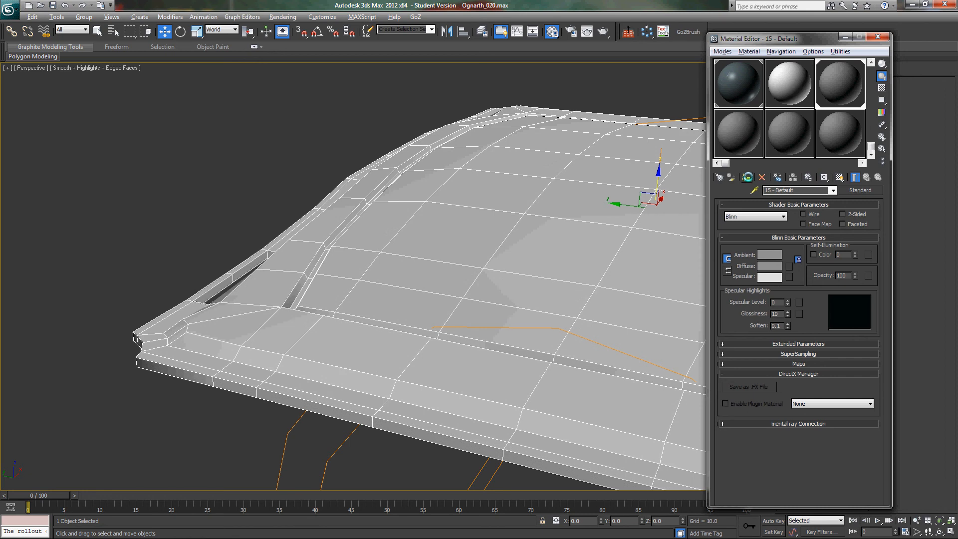
# Step: Add a Normal Bump map to the material's Bump channel and load Bracer_Normals.tga as its Normal bitmap
pyautogui.click(598, 256)
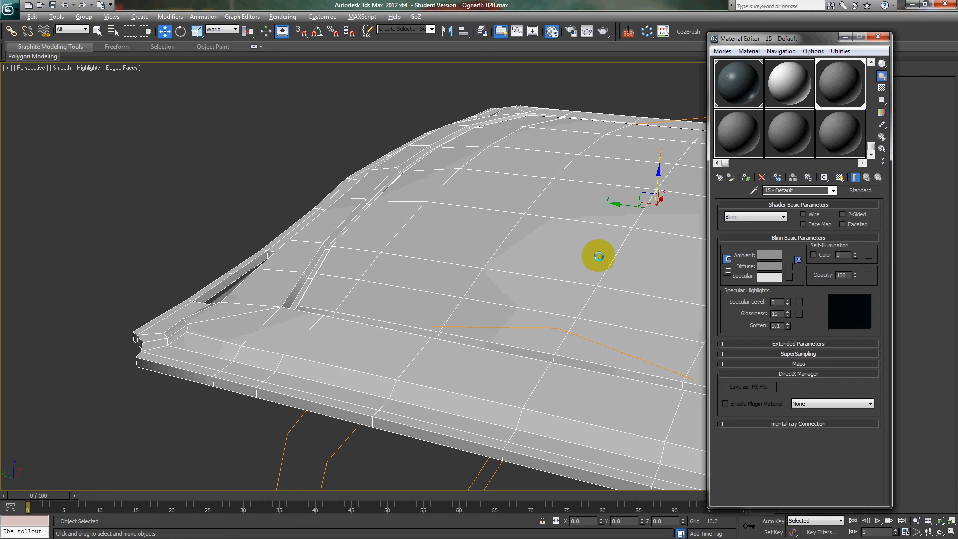
pyautogui.click(807, 362)
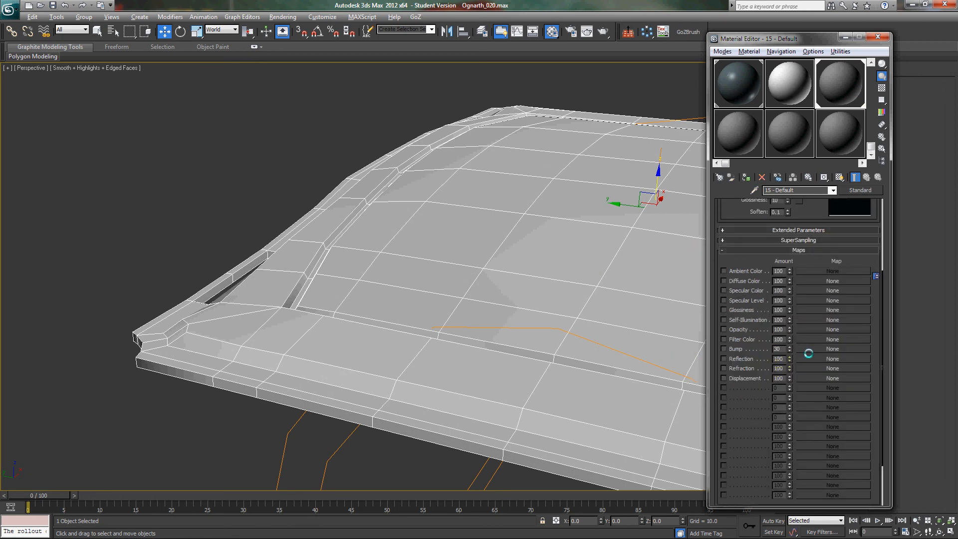
pyautogui.click(809, 350)
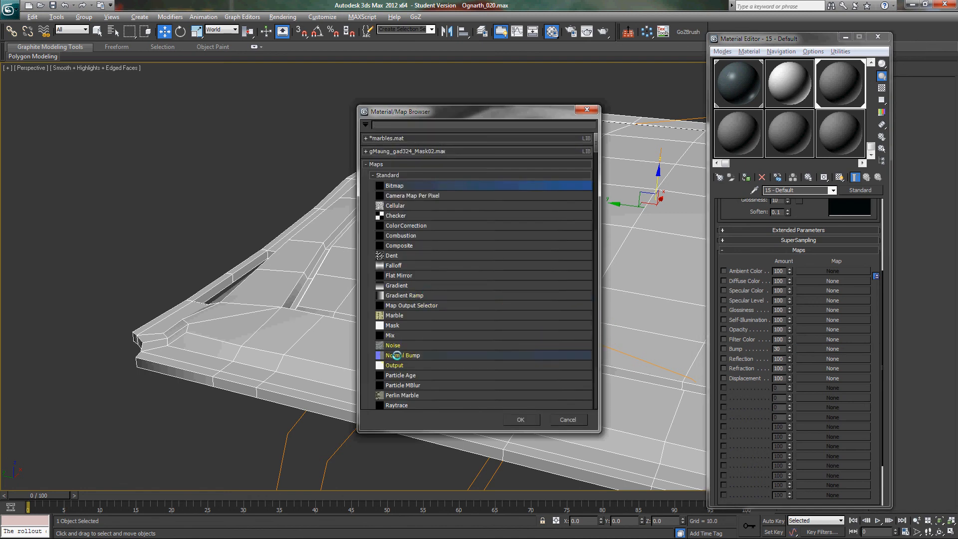
pyautogui.doubleClick(396, 355)
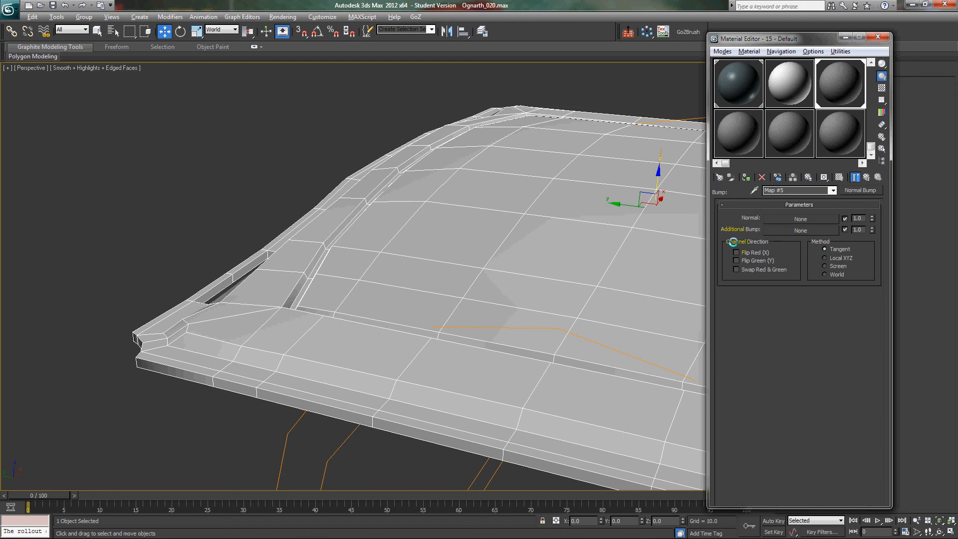
pyautogui.click(798, 218)
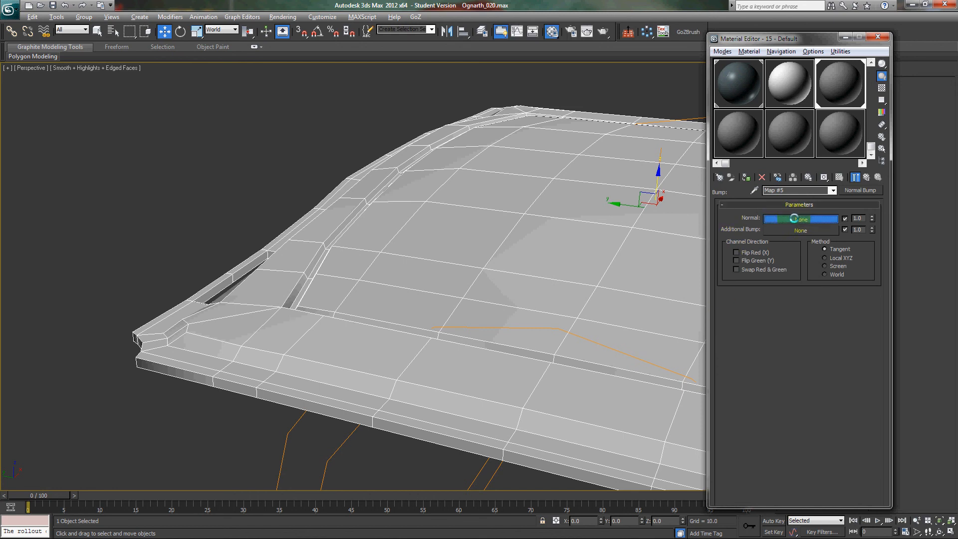
pyautogui.doubleClick(402, 186)
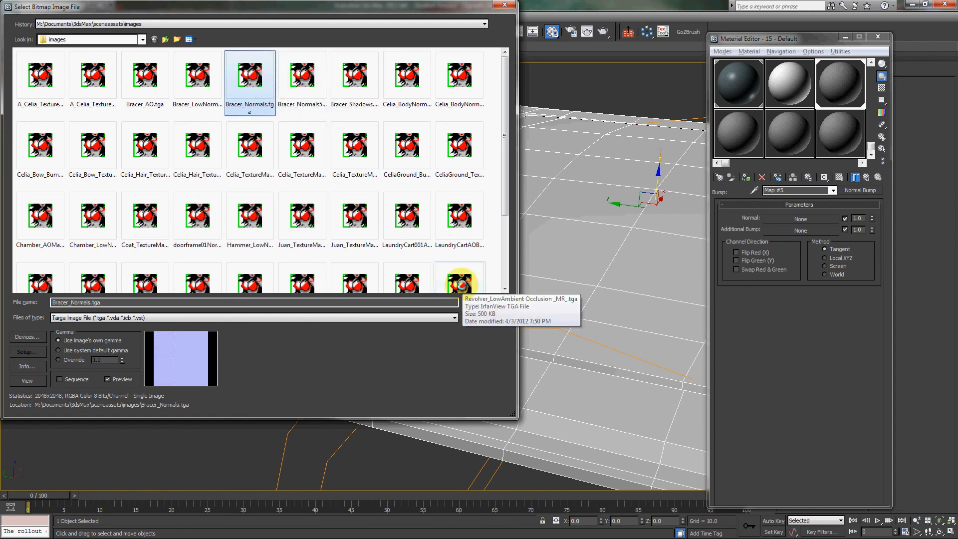
pyautogui.click(482, 302)
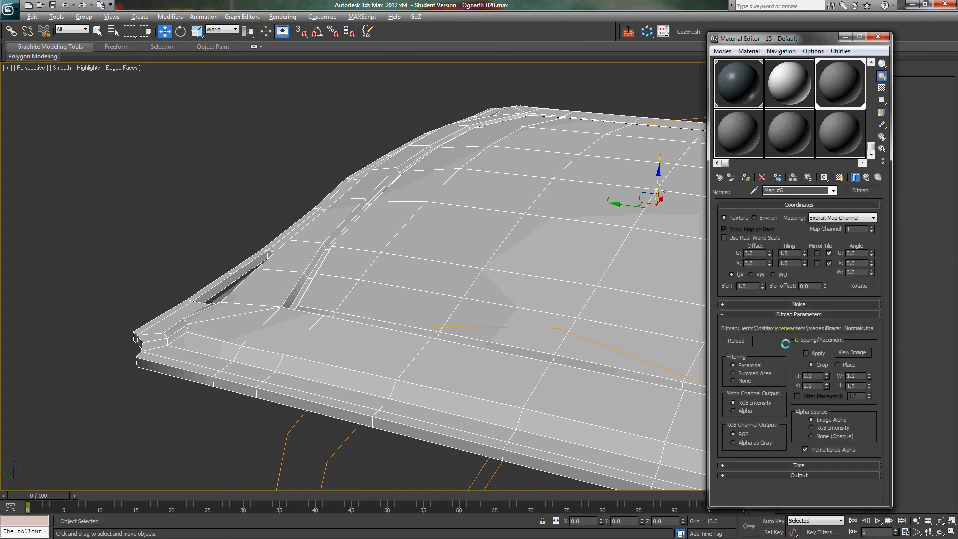
# Step: Preview the normal bitmap on the mesh, return to the top-level material and toggle its viewport map display
pyautogui.click(840, 177)
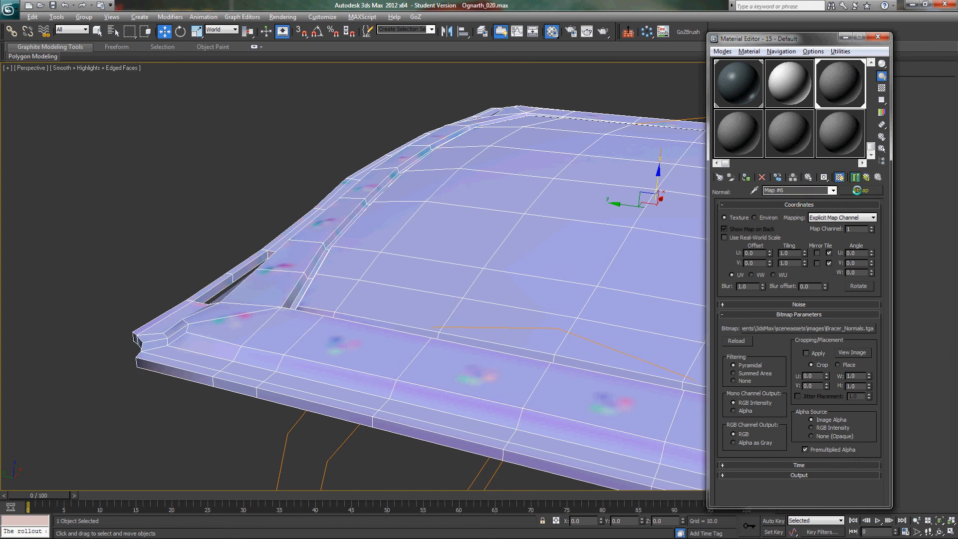
pyautogui.click(868, 178)
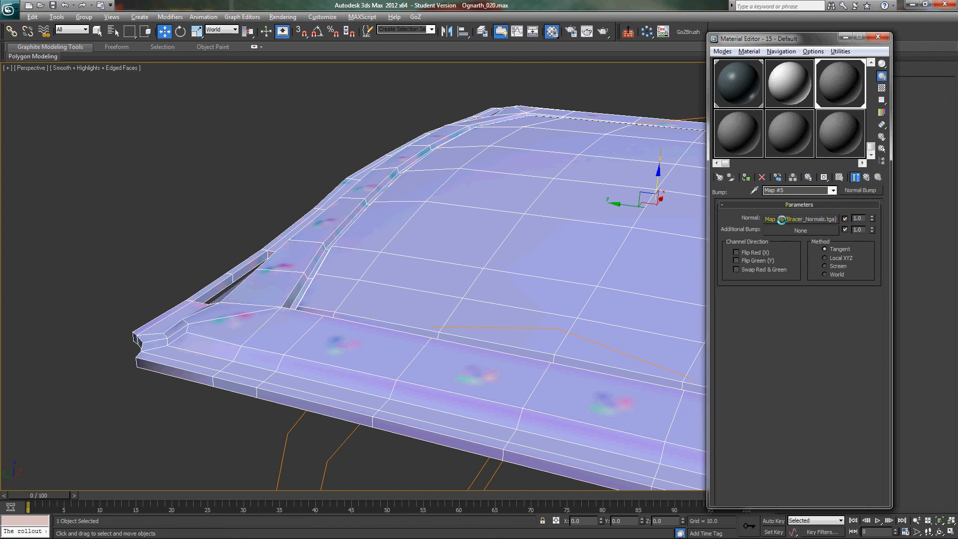
pyautogui.click(867, 178)
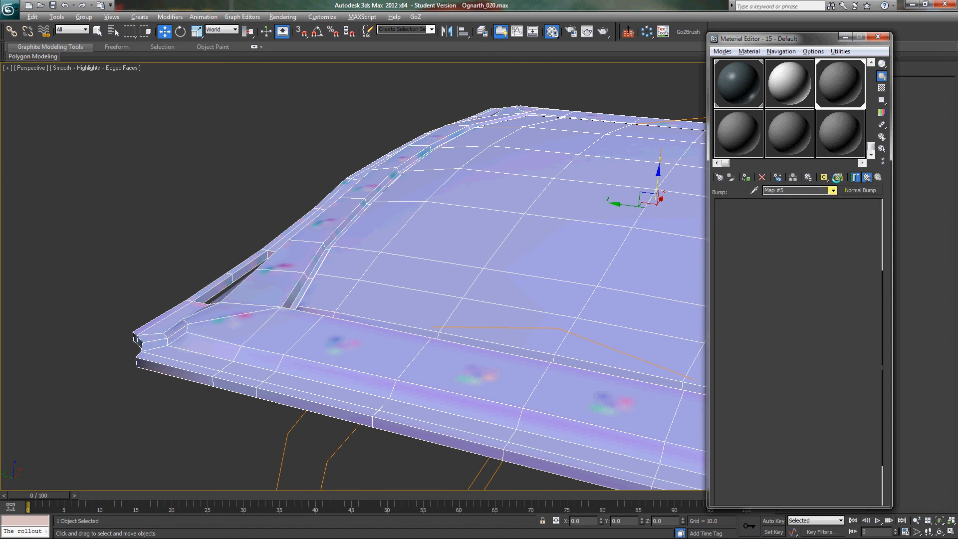
pyautogui.click(840, 177)
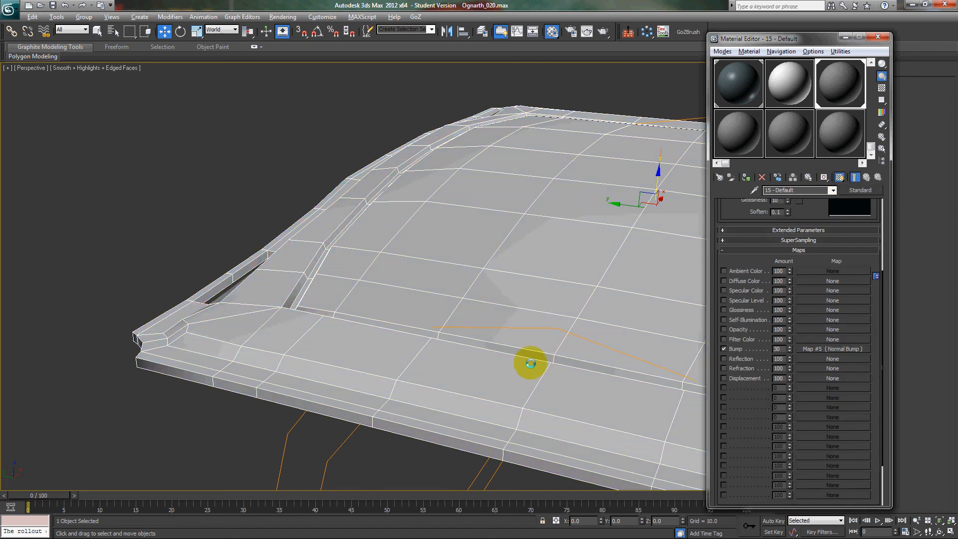
# Step: Set the material's Bump amount to 80
pyautogui.moveTo(528, 361); pyautogui.dragTo(496, 343, button='middle')
pyautogui.click(777, 348)
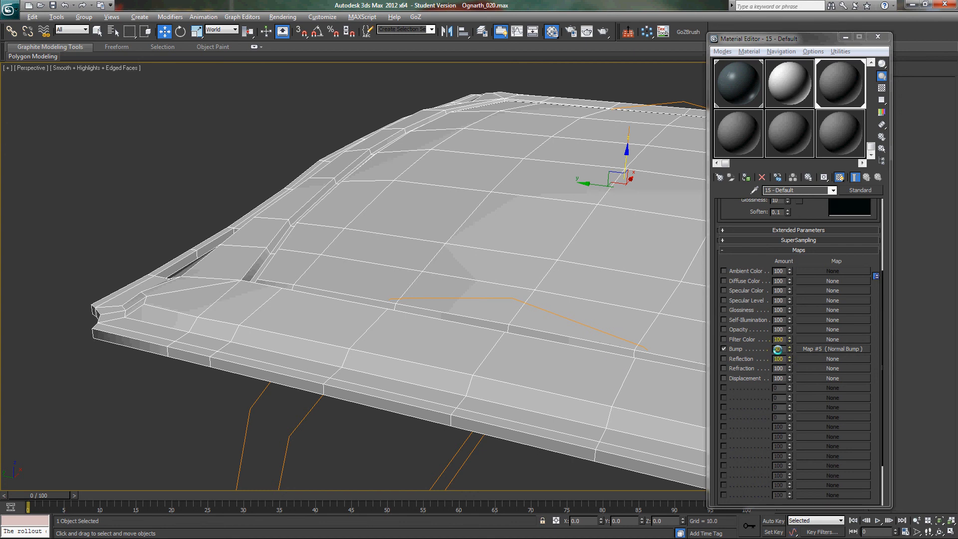
pyautogui.write('80')
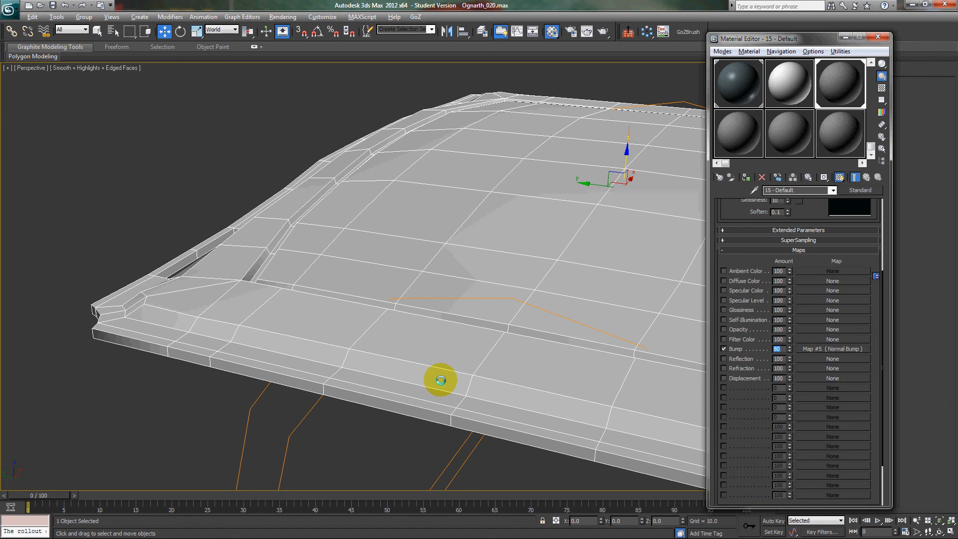
# Step: Render the perspective view of the low-poly bracer's riveted near edge to check the normal map, and close the render
pyautogui.keyDown('alt'); pyautogui.moveTo(445, 344); pyautogui.dragTo(440, 346, button='middle'); pyautogui.keyUp('alt')
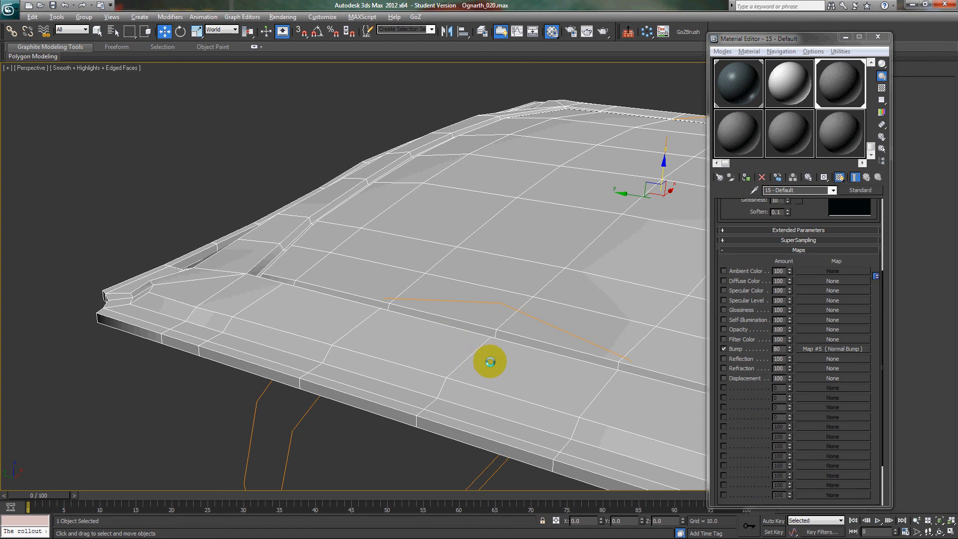
pyautogui.moveTo(490, 362); pyautogui.dragTo(319, 336, button='middle')
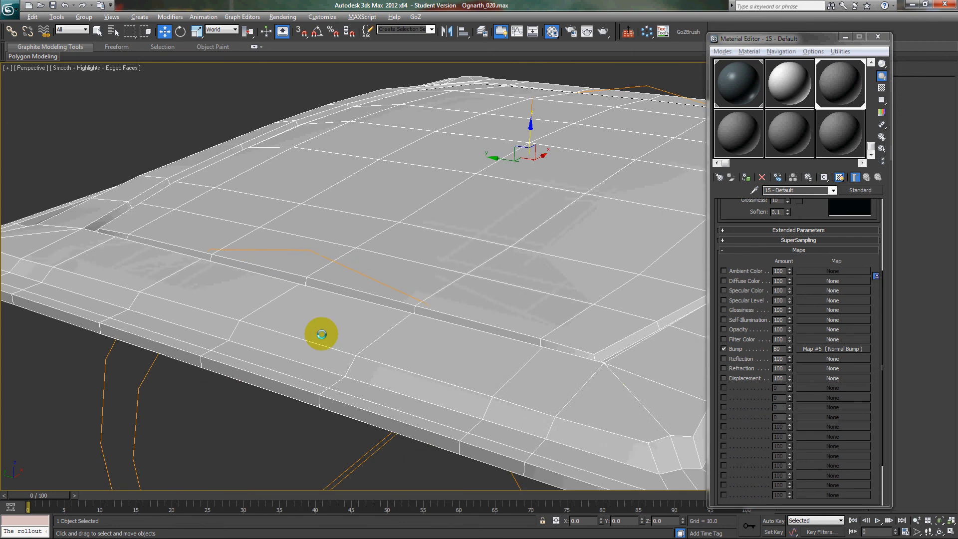
pyautogui.hotkey('shift', 'q')
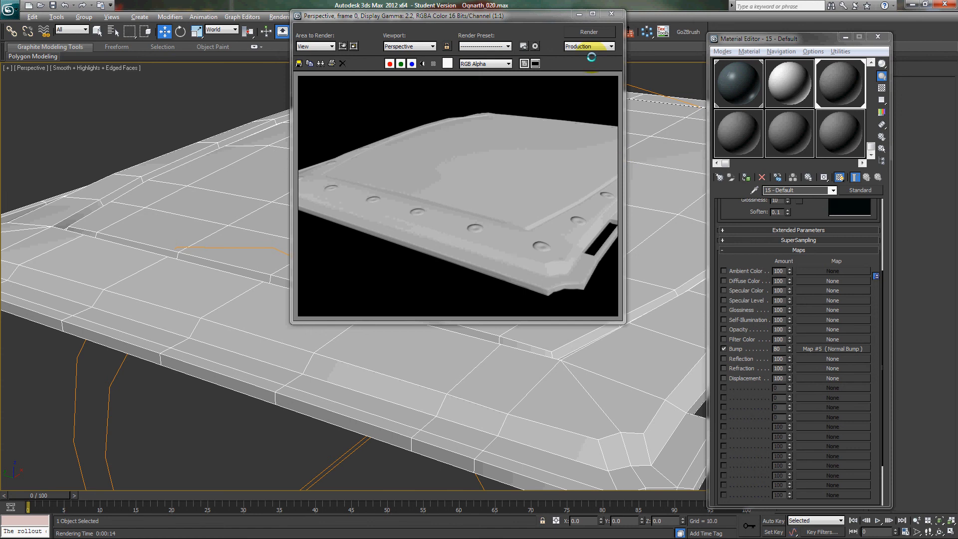
pyautogui.click(611, 14)
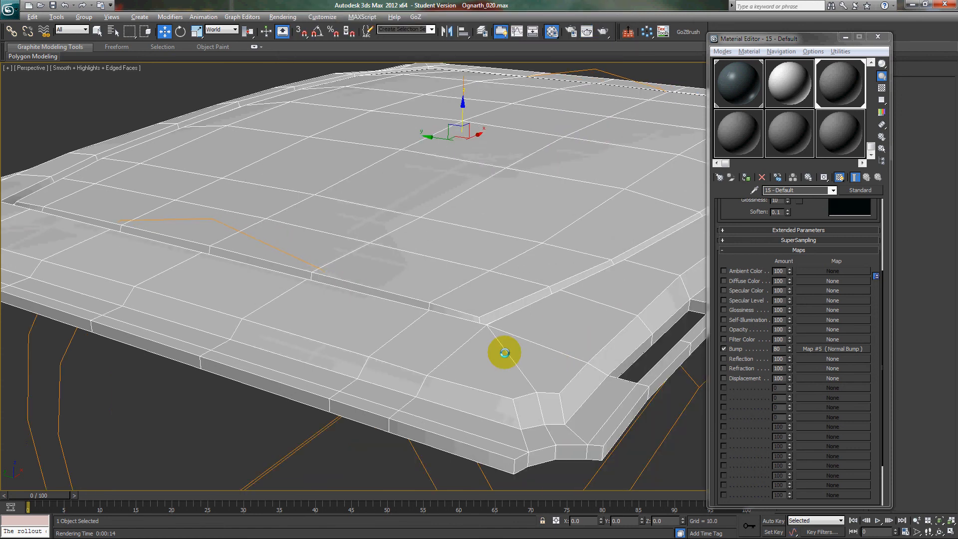